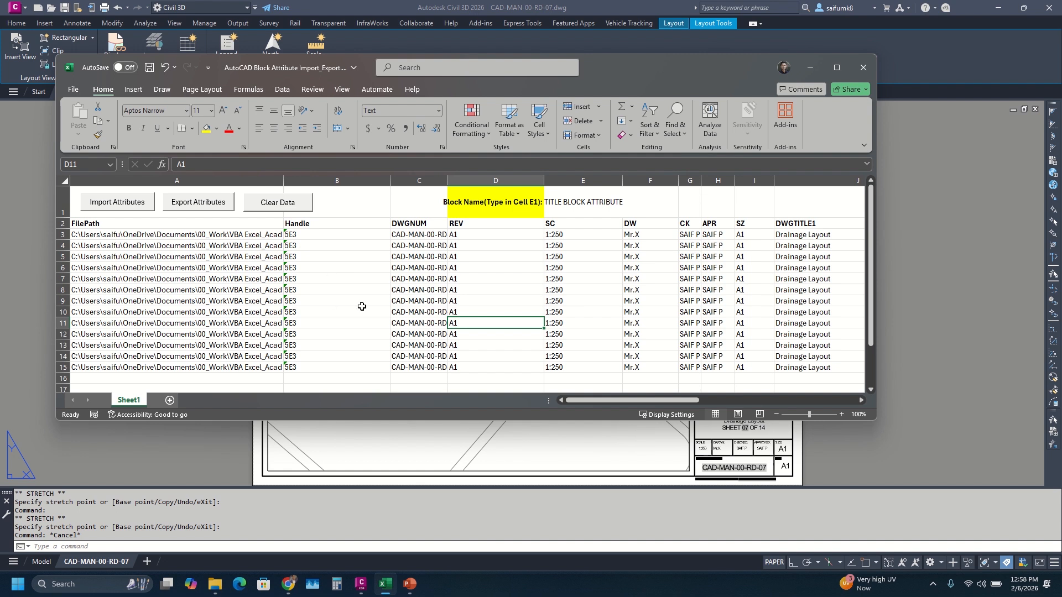
Step: Switch to the Civil 3D drawing, select its title block and examine the drawing title, number, scale and revision attributes
mouse_move(636, 403)
mouse_down()
mouse_move(759, 399)
mouse_move(625, 404)
mouse_up()
click(549, 434)
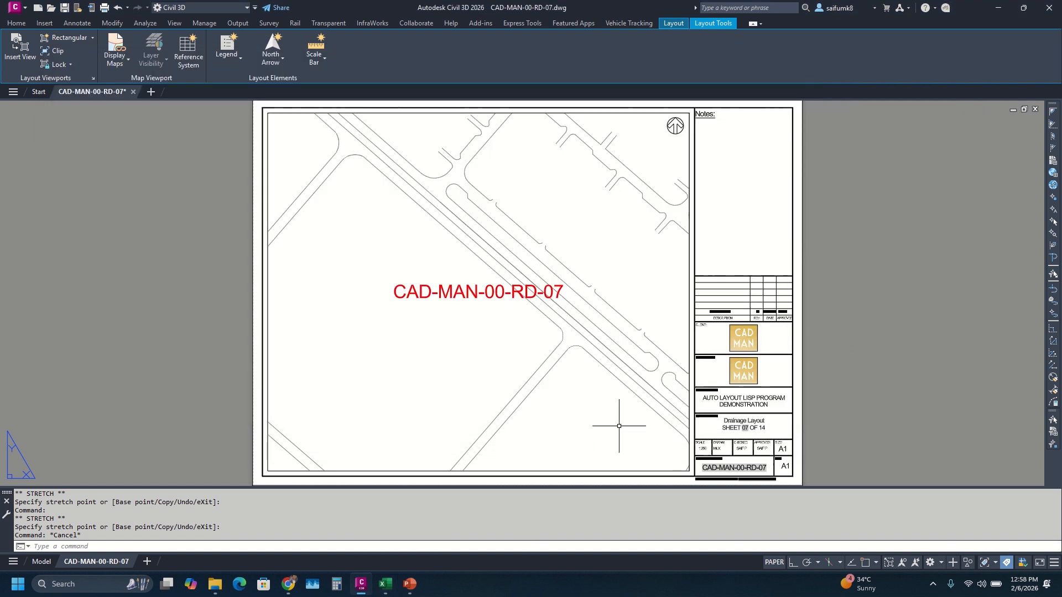
middle_drag(622, 422, 479, 408)
click(614, 449)
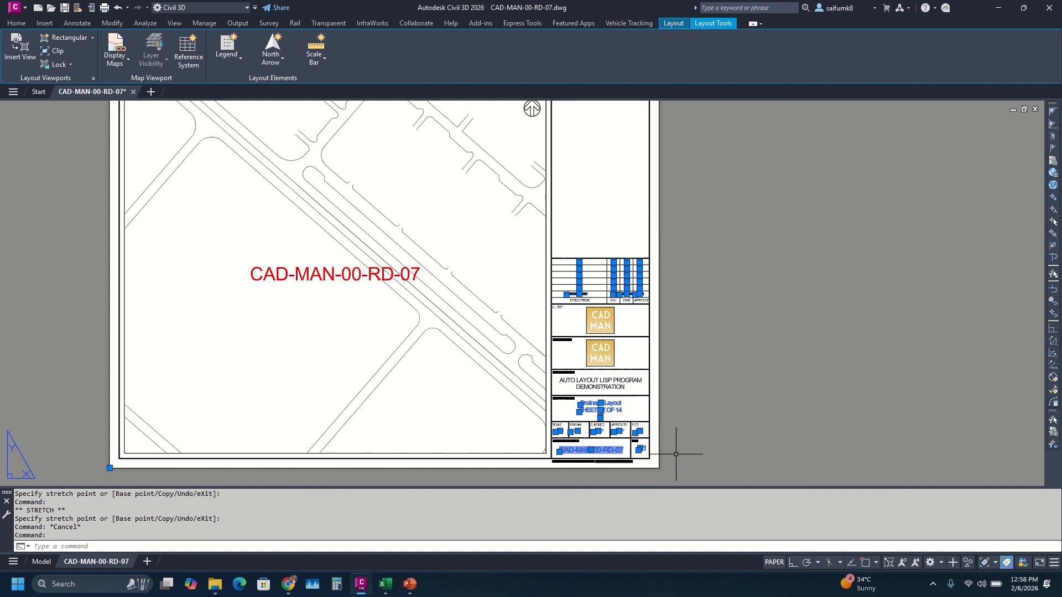
scroll(667, 451, up, 2)
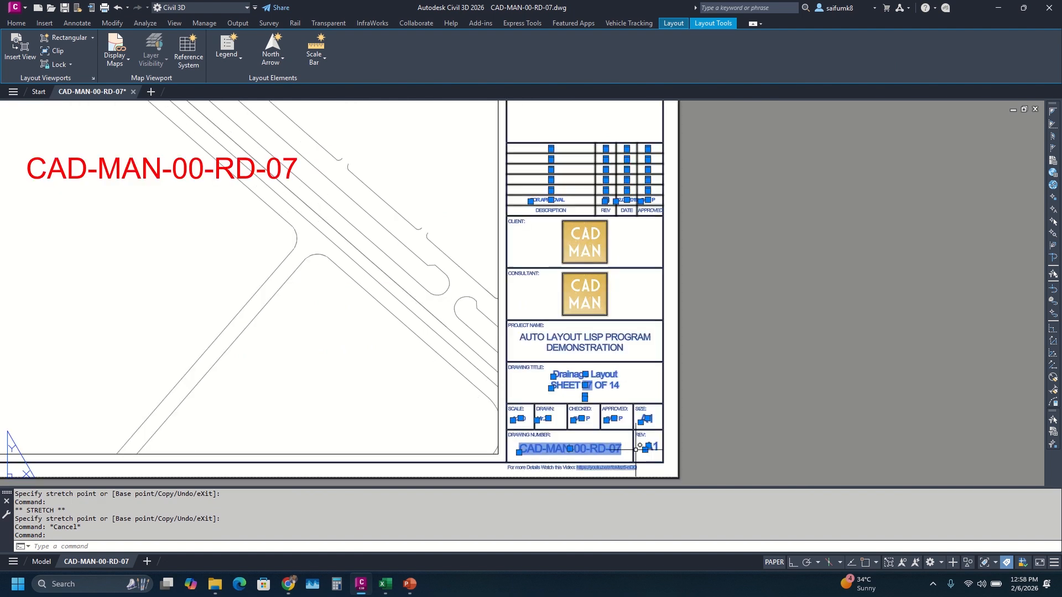
scroll(691, 414, down, 4)
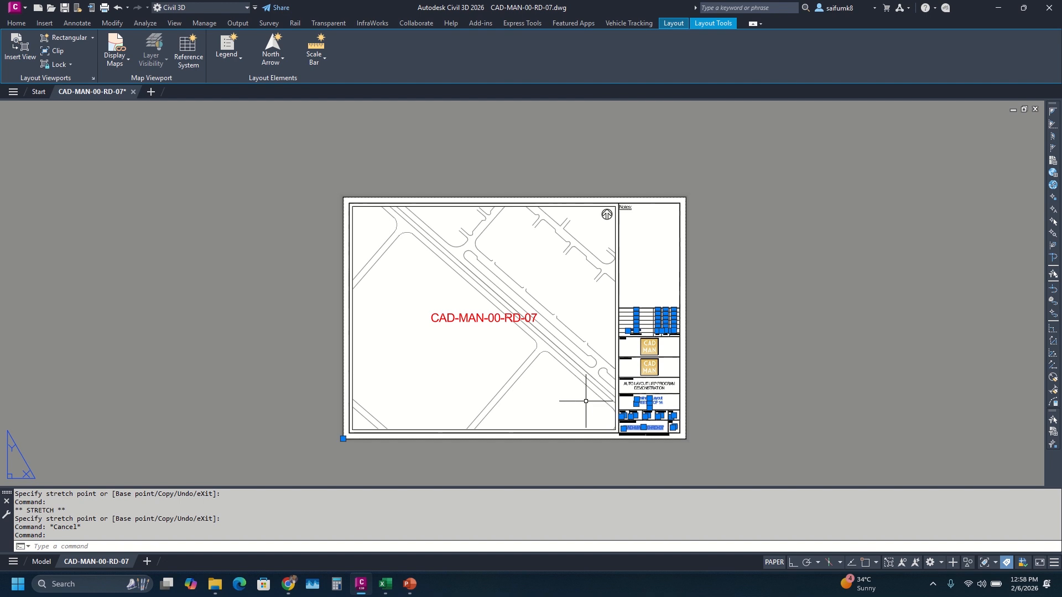
scroll(662, 433, up, 4)
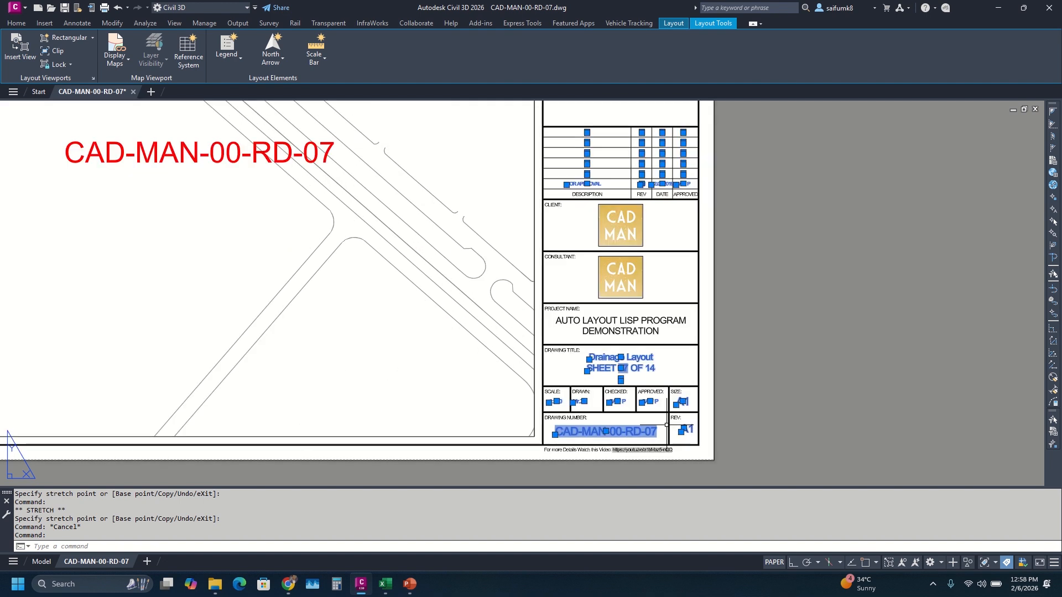
scroll(617, 419, up, 2)
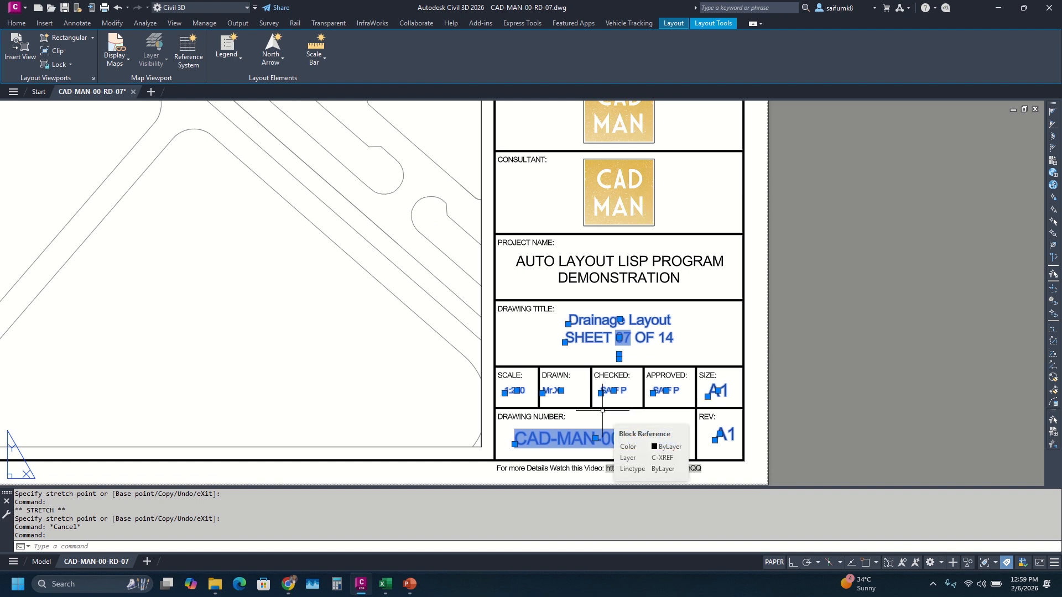
Step: Switch to the Excel attribute import/export workbook, maximize it and clear all imported data
click(386, 584)
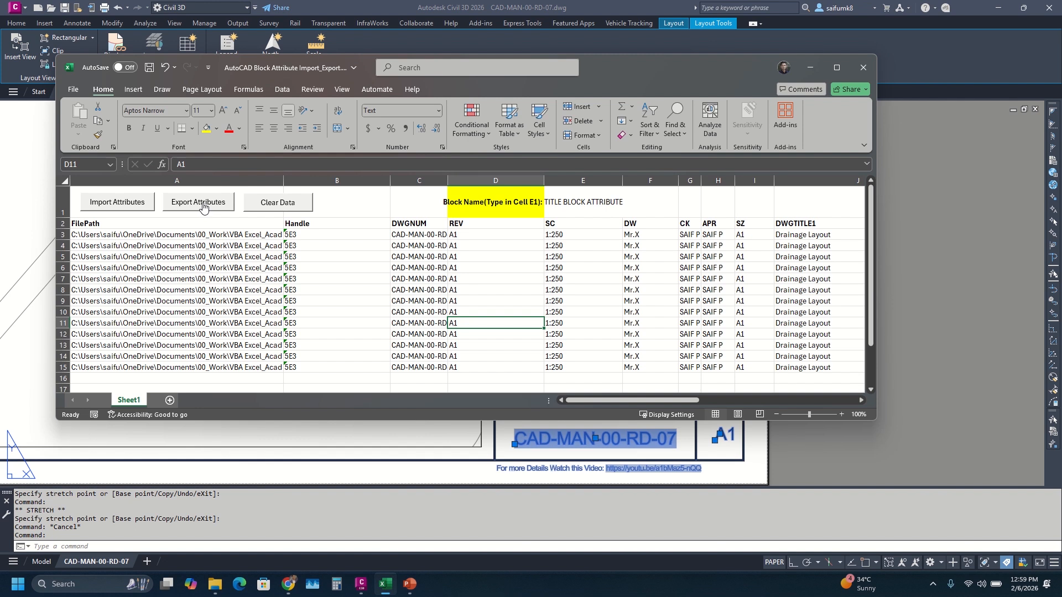
click(841, 69)
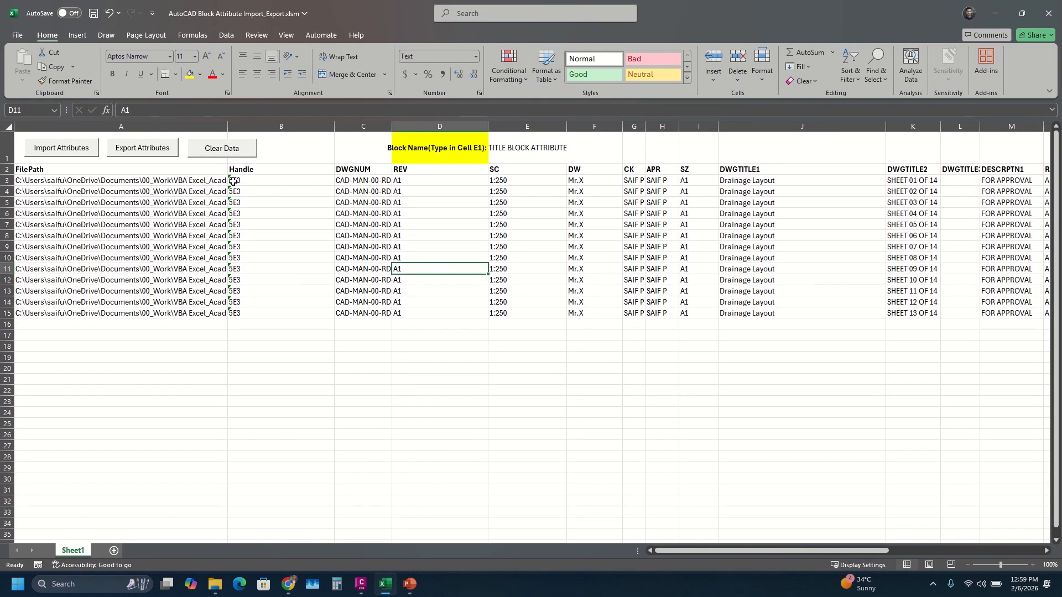
click(240, 154)
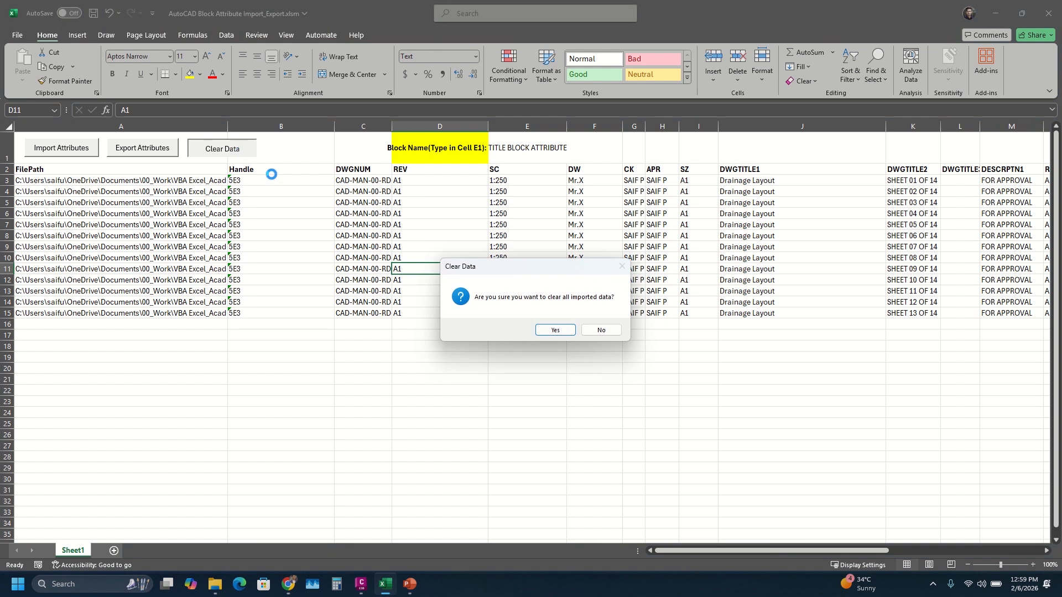
click(555, 330)
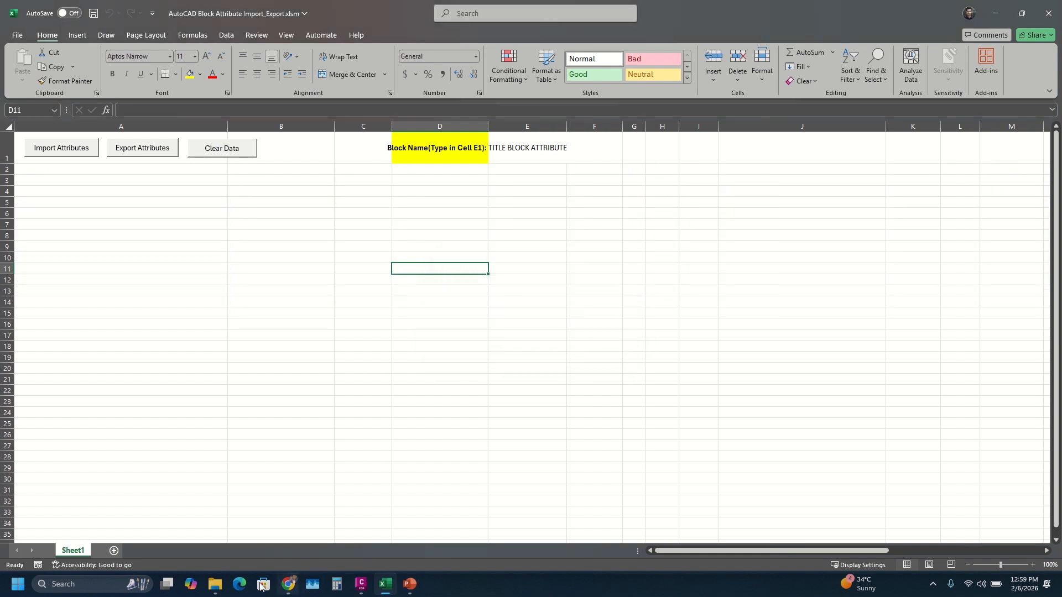
Step: Look over the CAD-MAN-00-RD drawing files in the VBA Excel_Acad Block Attributes Export_Import folder, then return to the workbook
mouse_move(216, 584)
click(230, 518)
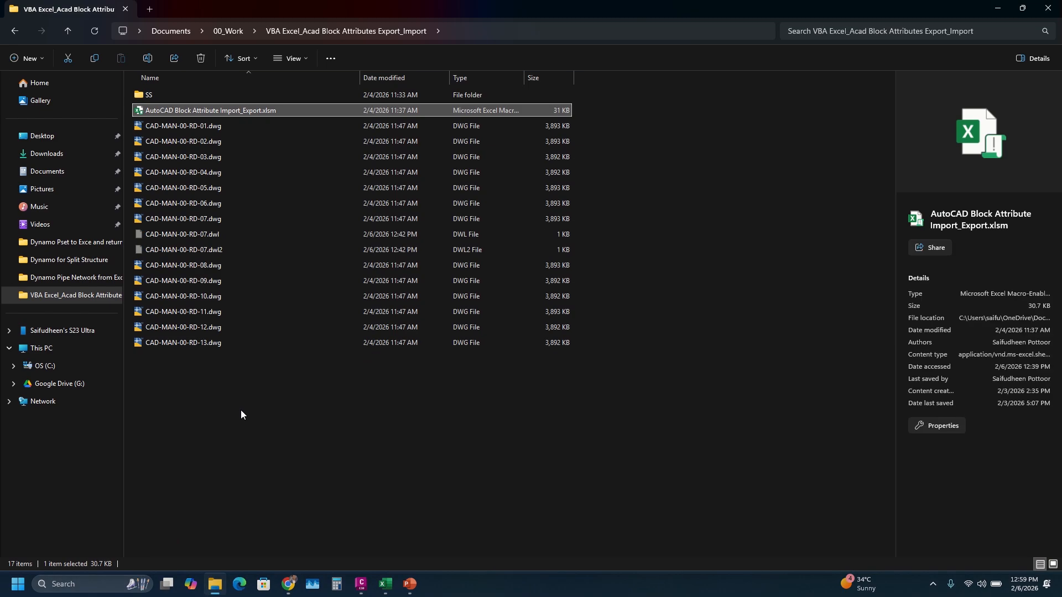
drag(238, 424, 212, 133)
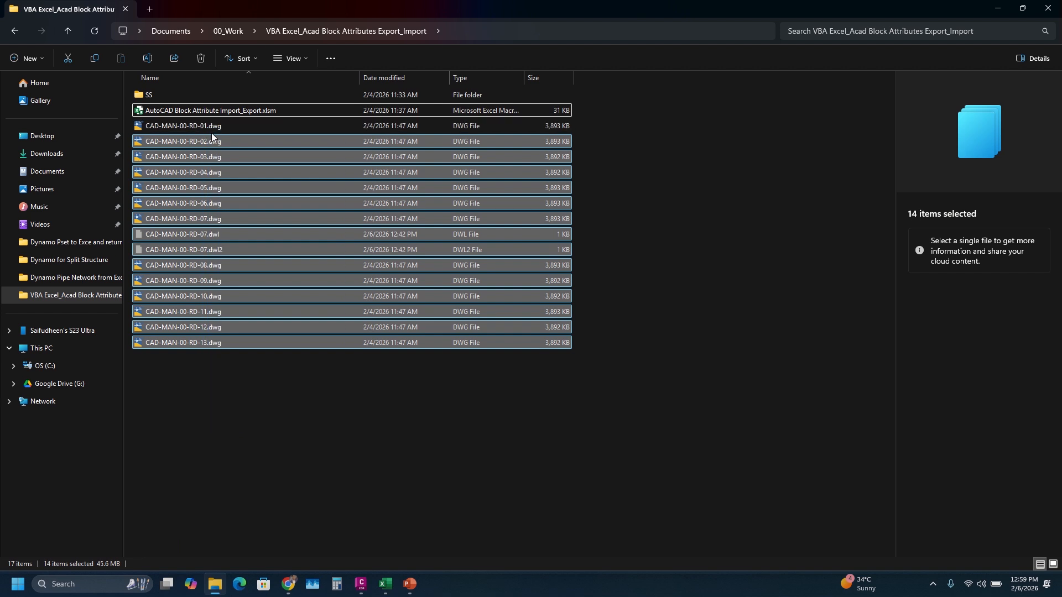
click(999, 10)
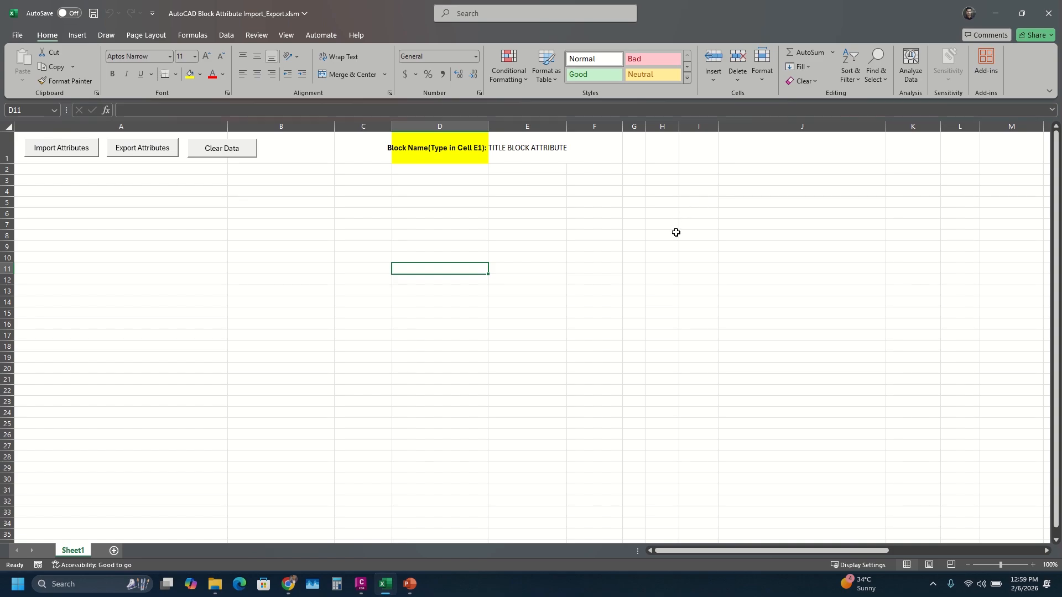
Step: Compare the block name in cell E1 with the name in the selected title block's Civil 3D properties
click(532, 152)
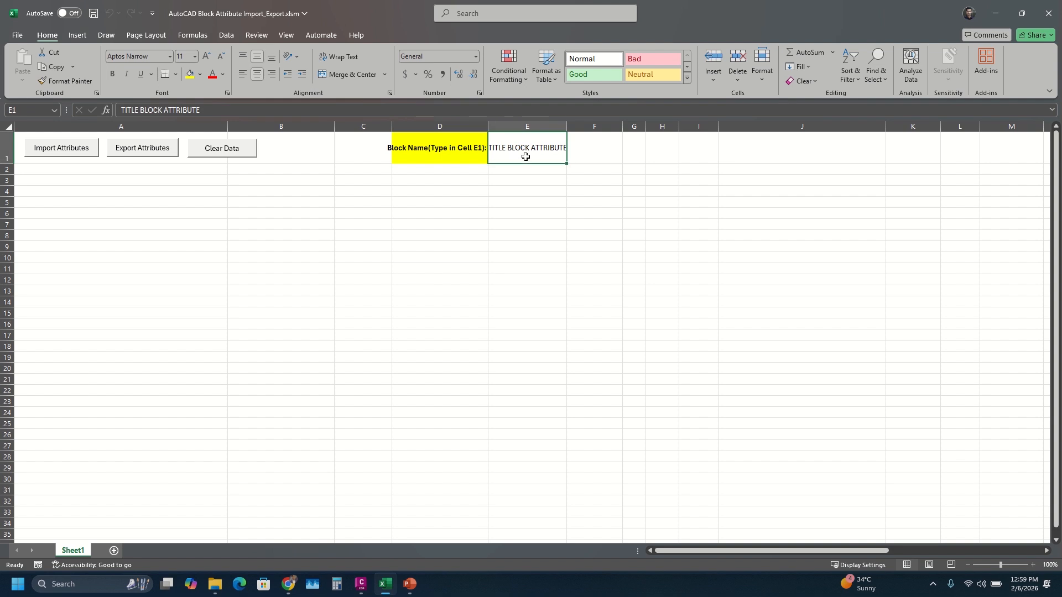
click(361, 584)
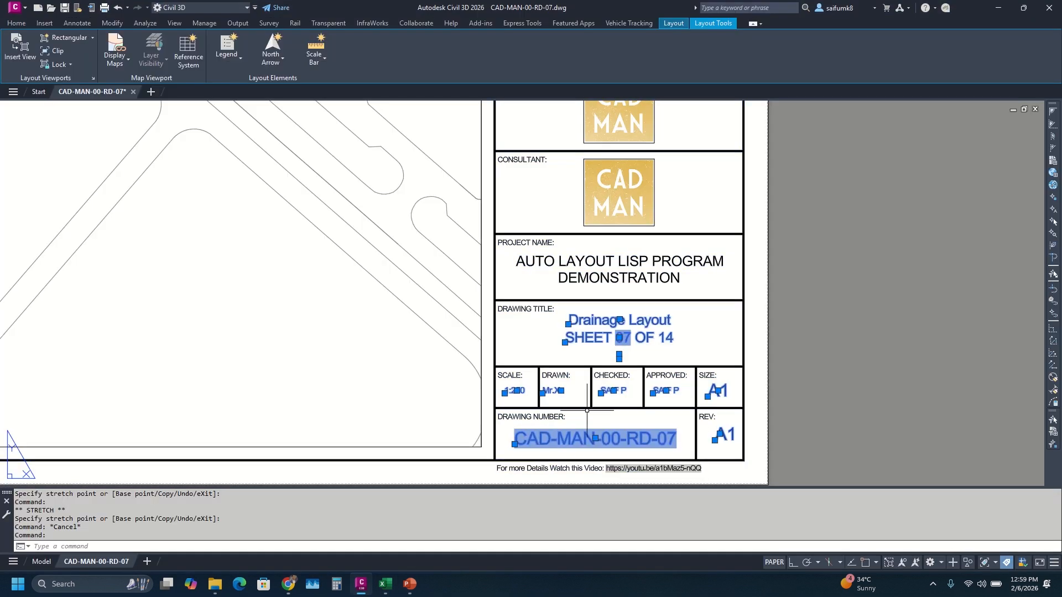
key(ctrl+1)
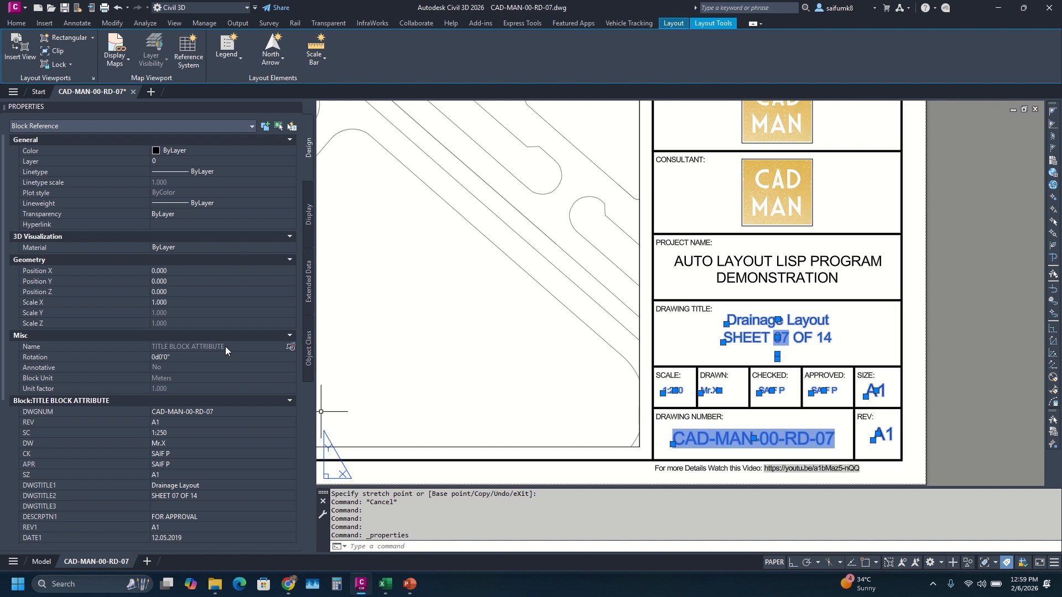
Step: Return to the Excel workbook and widen column E to fit the block name
click(390, 586)
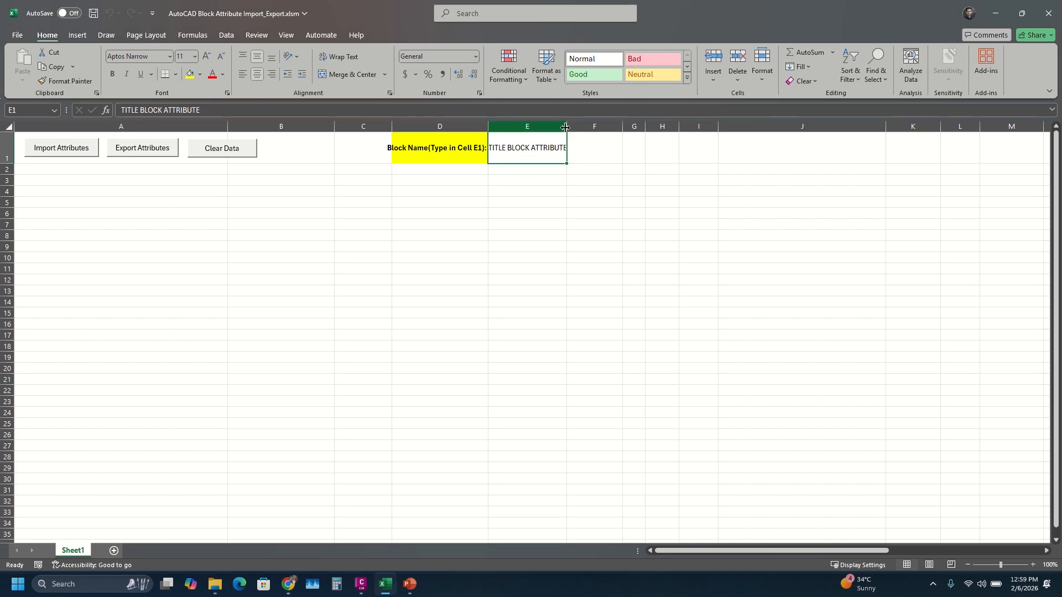
drag(579, 128, 615, 130)
click(526, 213)
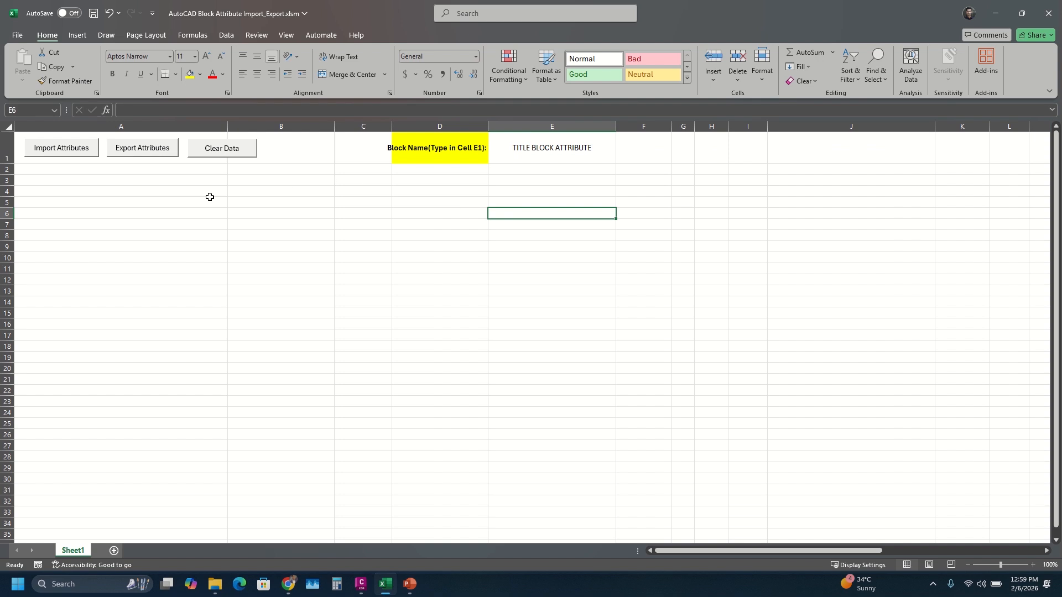
Step: Try to import the title block attributes from drawings CAD-MAN-00-RD-01 through CAD-MAN-00-RD-13
click(56, 149)
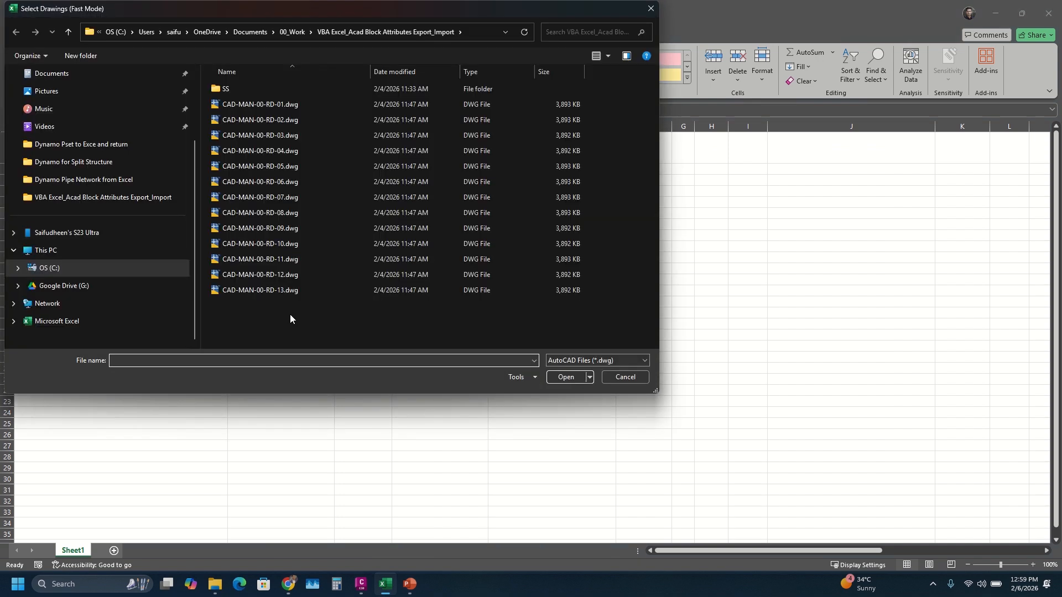
drag(290, 314, 263, 105)
click(566, 376)
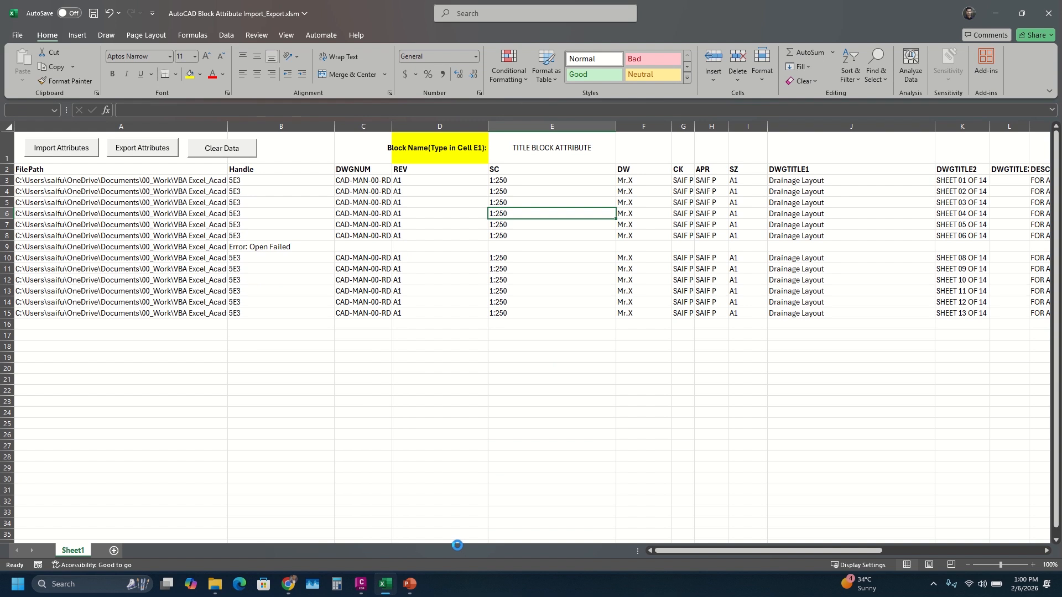
click(542, 326)
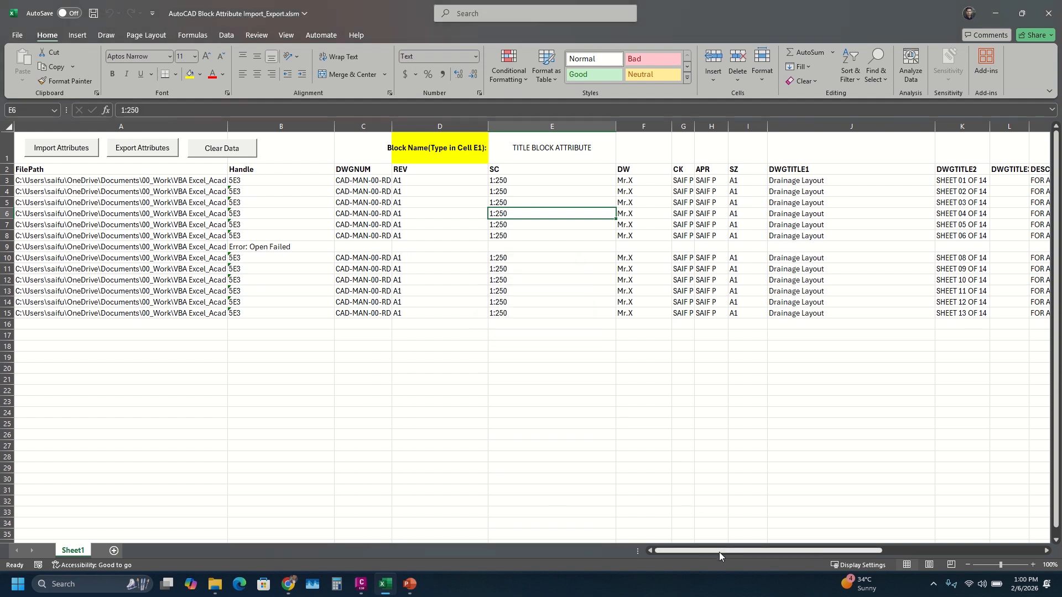
Step: Review all imported attribute columns and compare the revision columns with the revision table in the Civil 3D title block
drag(722, 551, 889, 552)
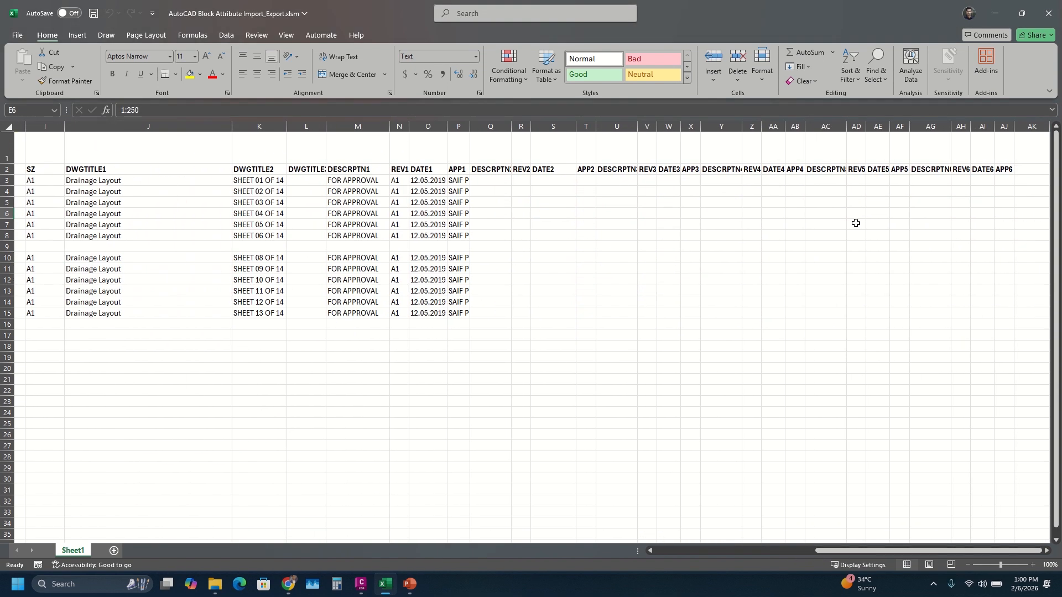
click(996, 13)
scroll(741, 296, down, 3)
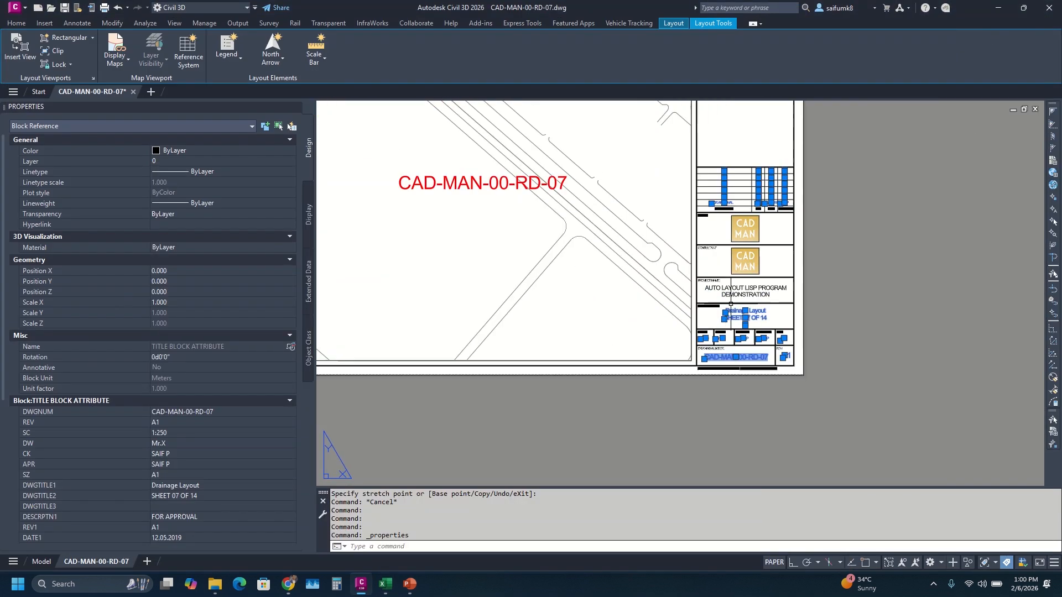
scroll(647, 269, up, 4)
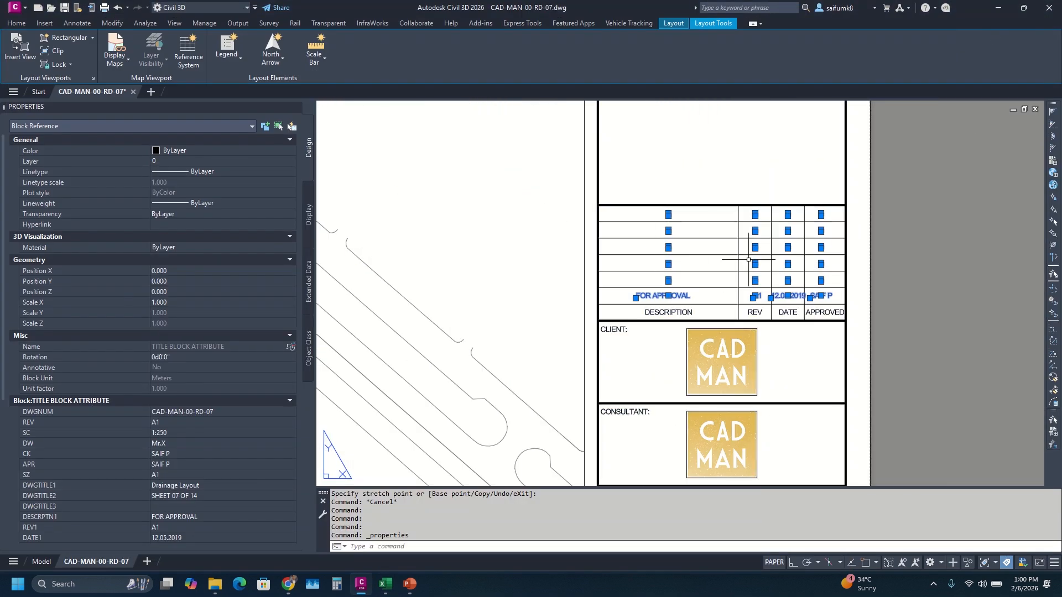
scroll(701, 229, up, 2)
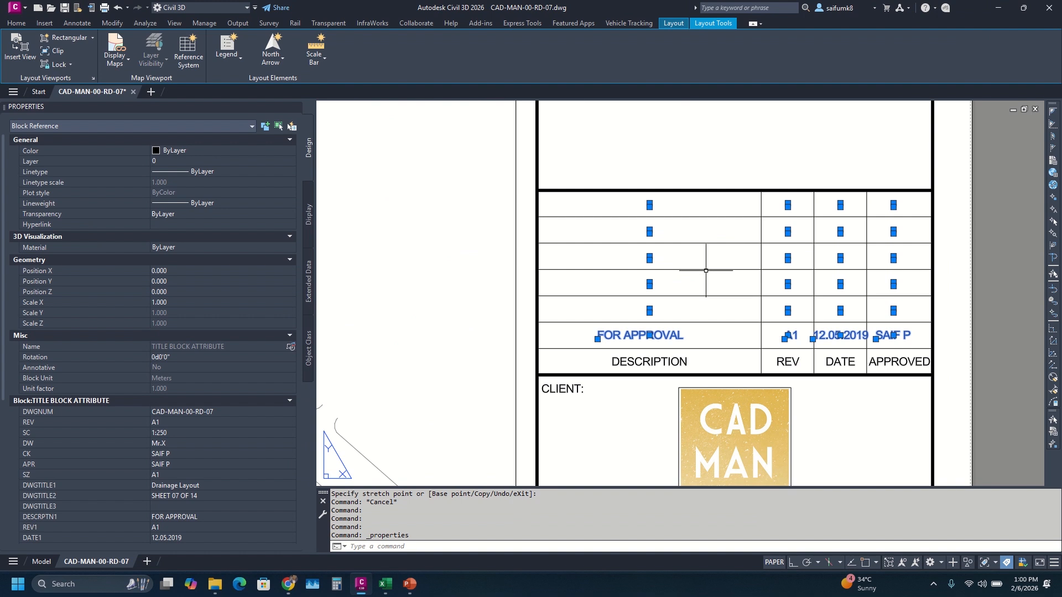
click(385, 584)
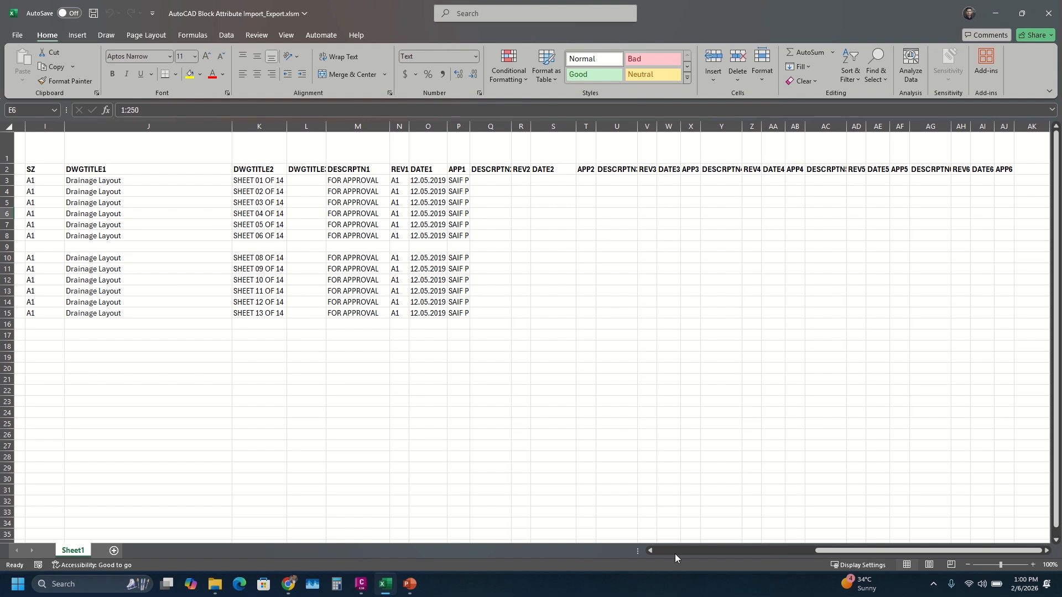
drag(902, 551, 560, 547)
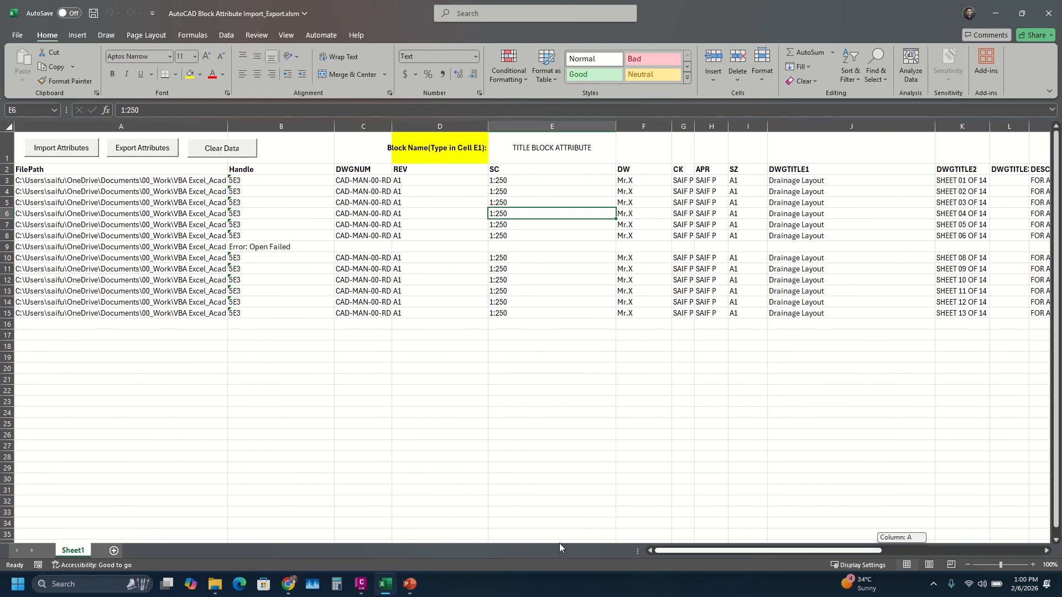
Step: Check the Handle cell in row 9, then close the CAD-MAN-00-RD-07 drawing in Civil 3D without saving changes and return to Excel
click(285, 248)
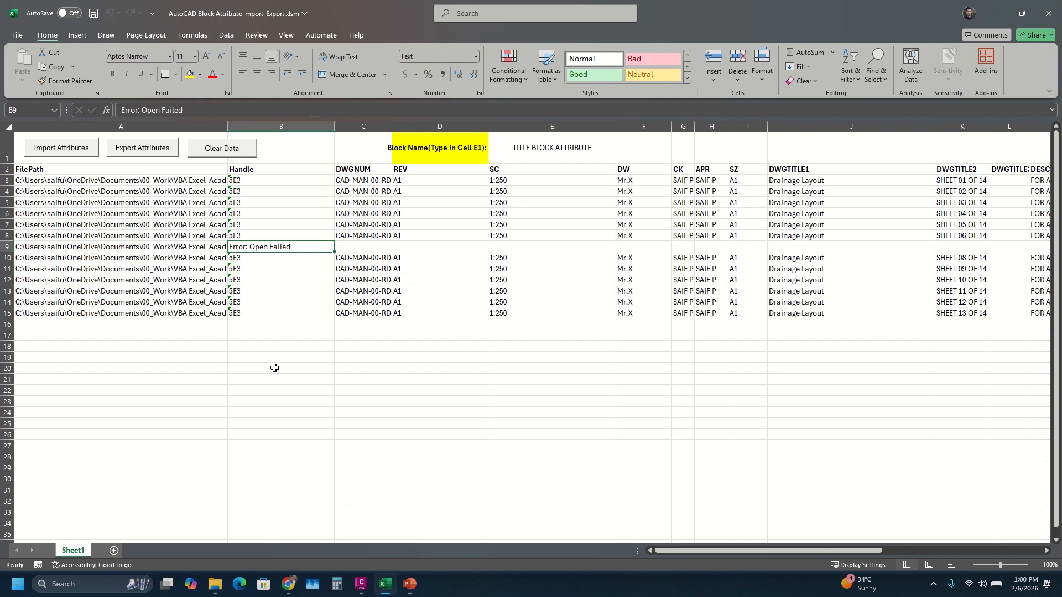
click(362, 582)
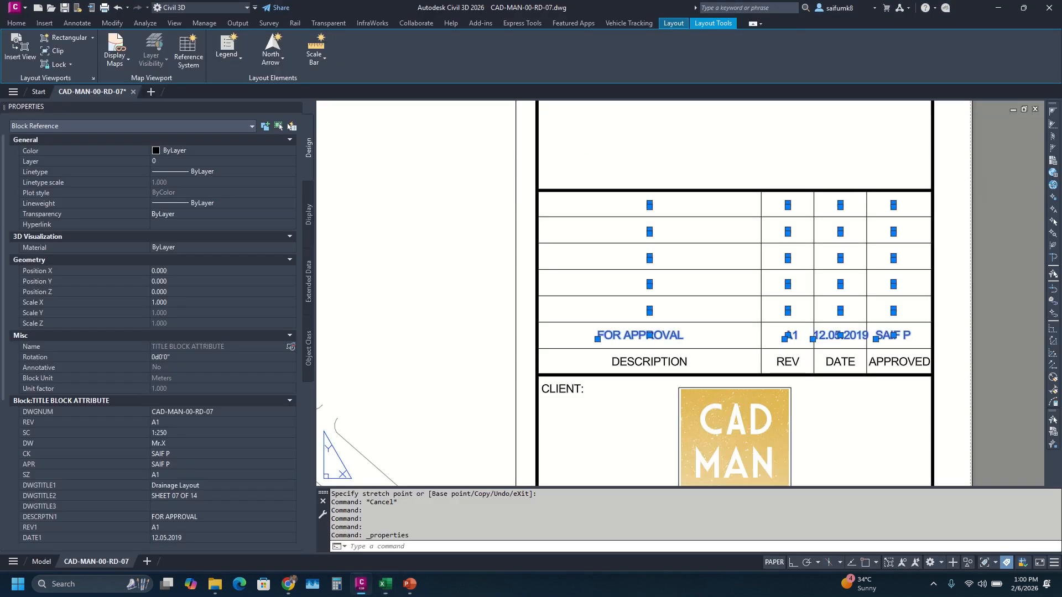
click(136, 92)
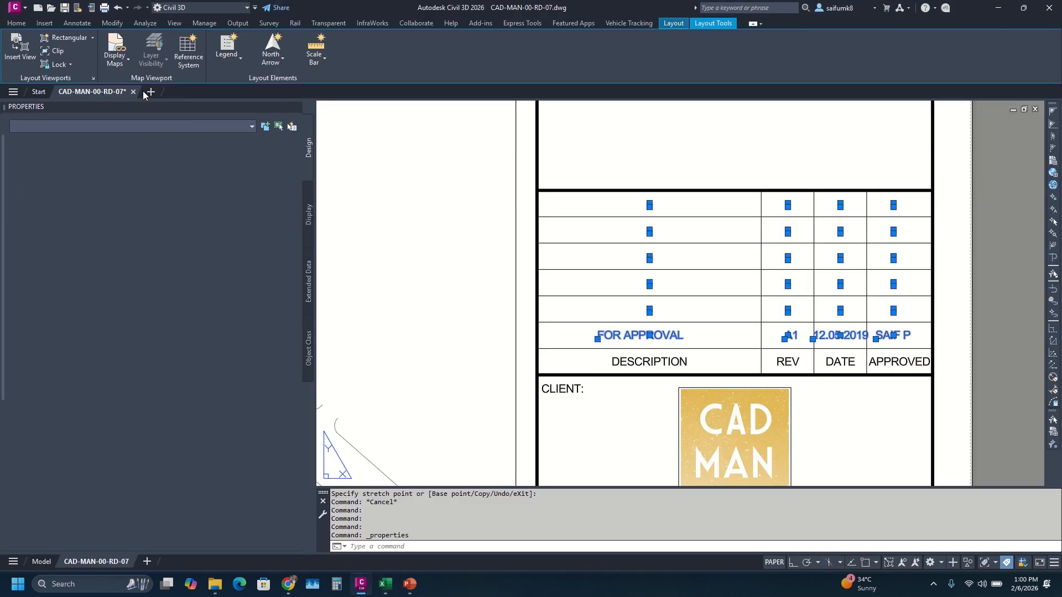
click(564, 312)
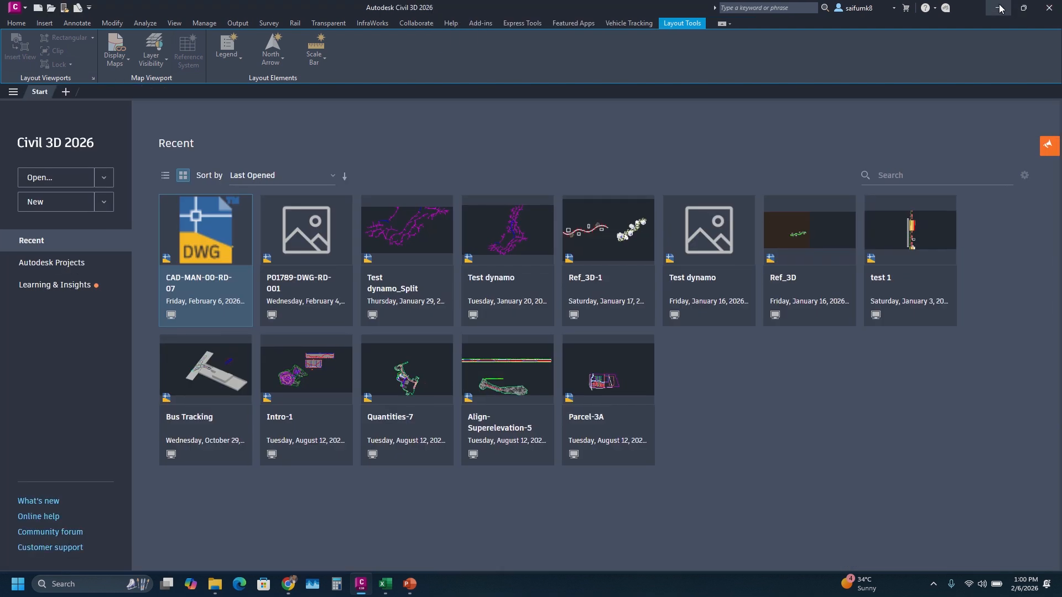
click(1000, 8)
Step: Clear all imported data and import the title block attributes again from drawings CAD-MAN-00-RD-01 through CAD-MAN-00-RD-13
click(165, 388)
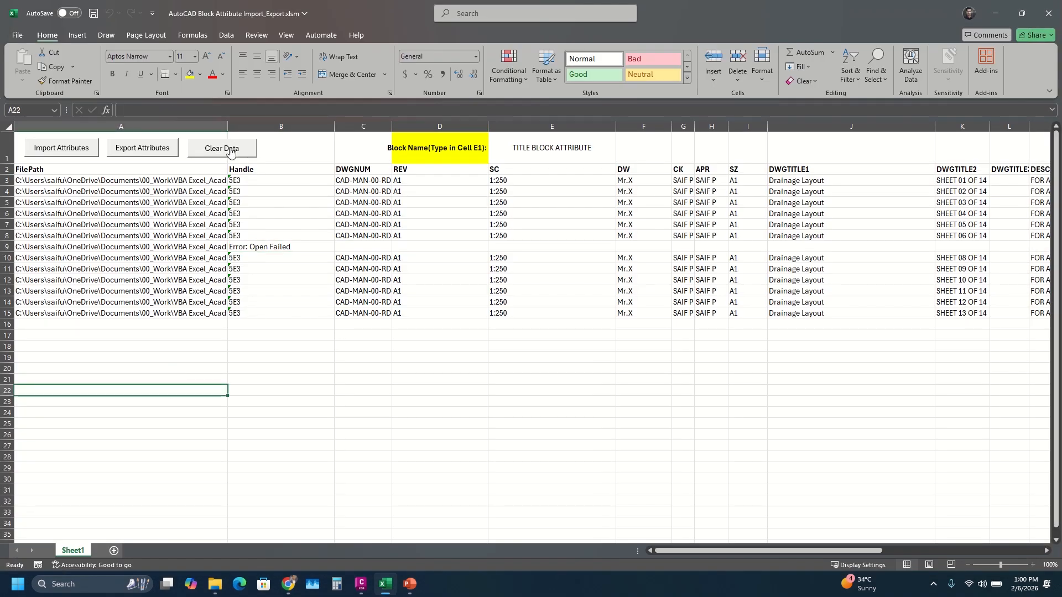
click(231, 151)
click(570, 332)
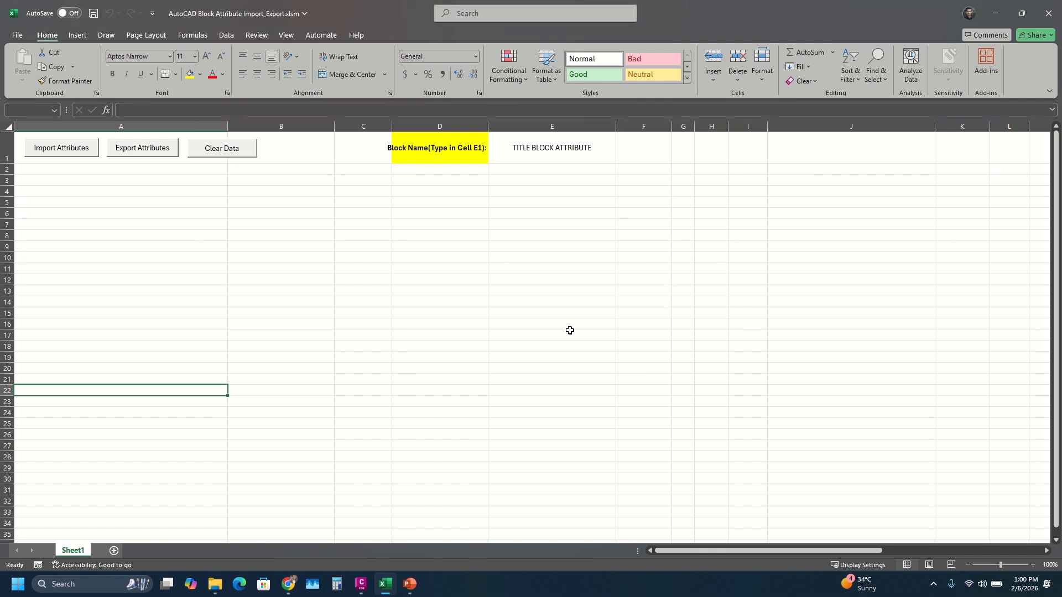
click(68, 148)
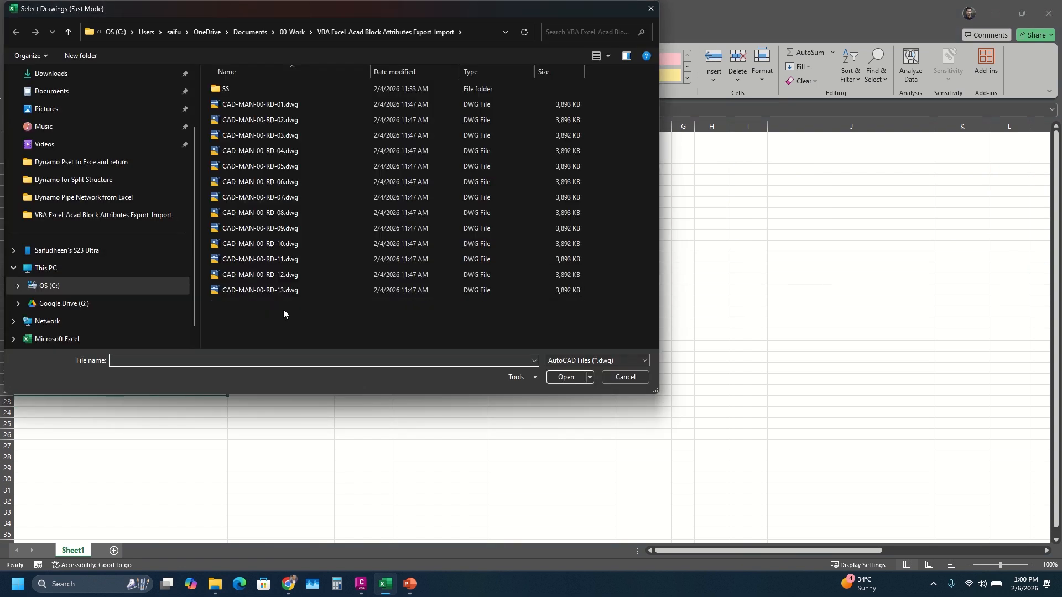
drag(289, 312, 254, 109)
click(565, 377)
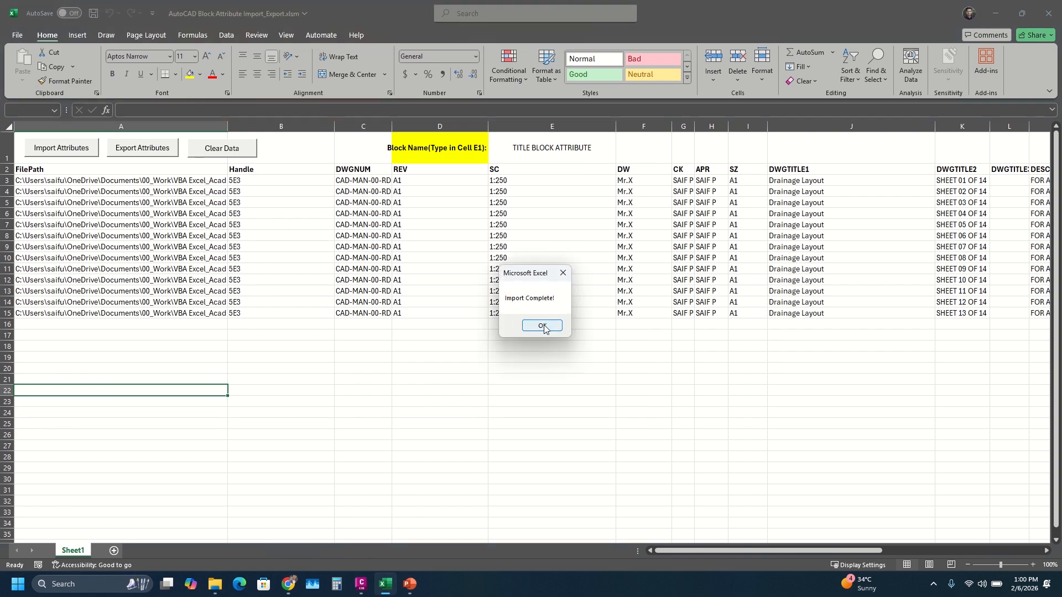
Step: Set the SC scale value to 1:500 for all thirteen drawings in rows 3 to 15
click(542, 326)
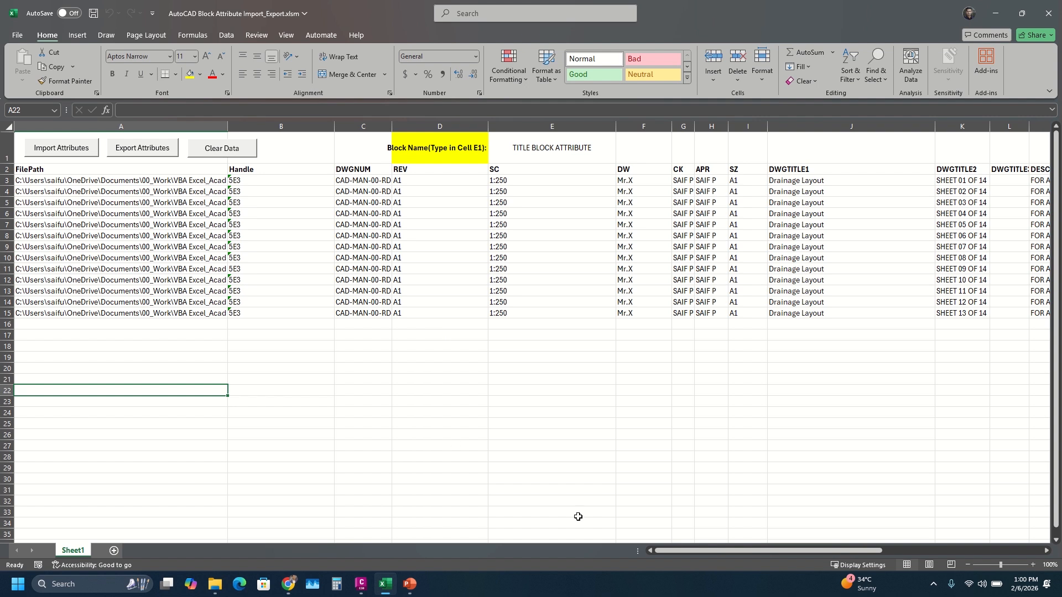
drag(718, 551, 758, 555)
click(332, 180)
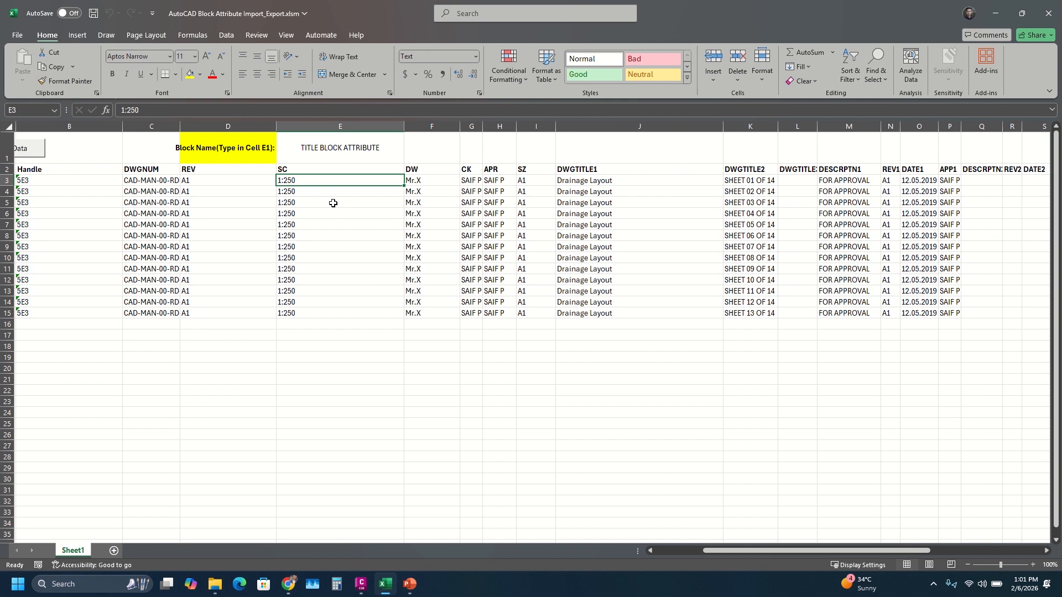
text(1)
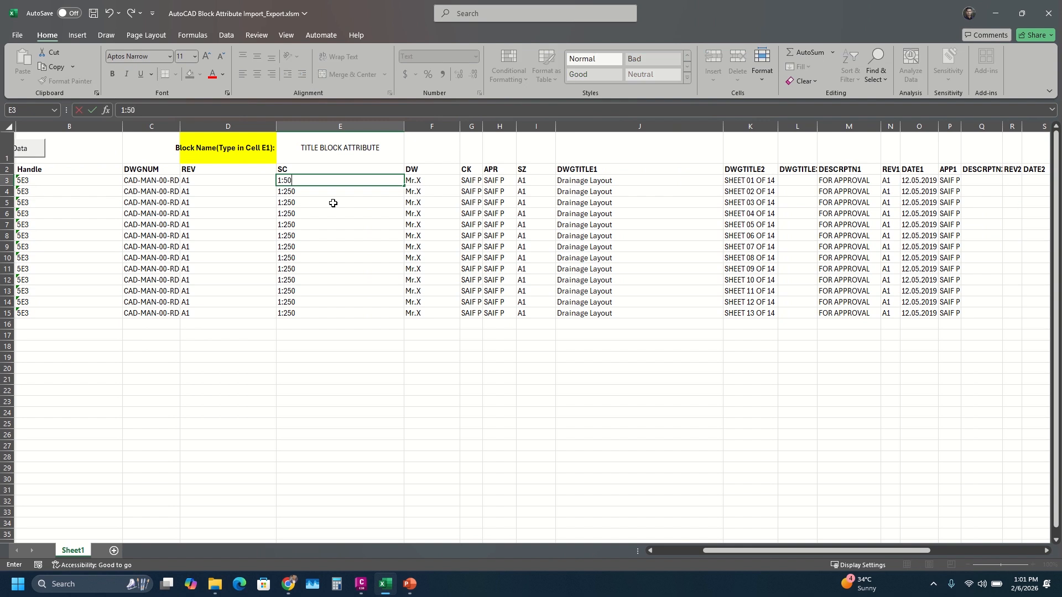
click(348, 244)
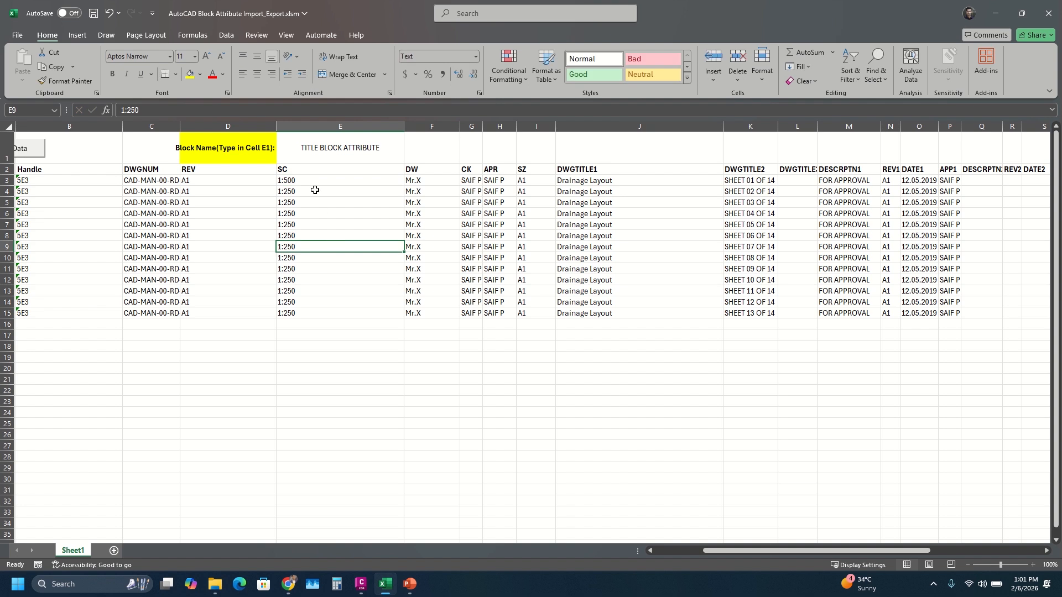
click(318, 179)
key(ctrl+c)
drag(326, 194, 314, 308)
key(ctrl+v)
click(313, 368)
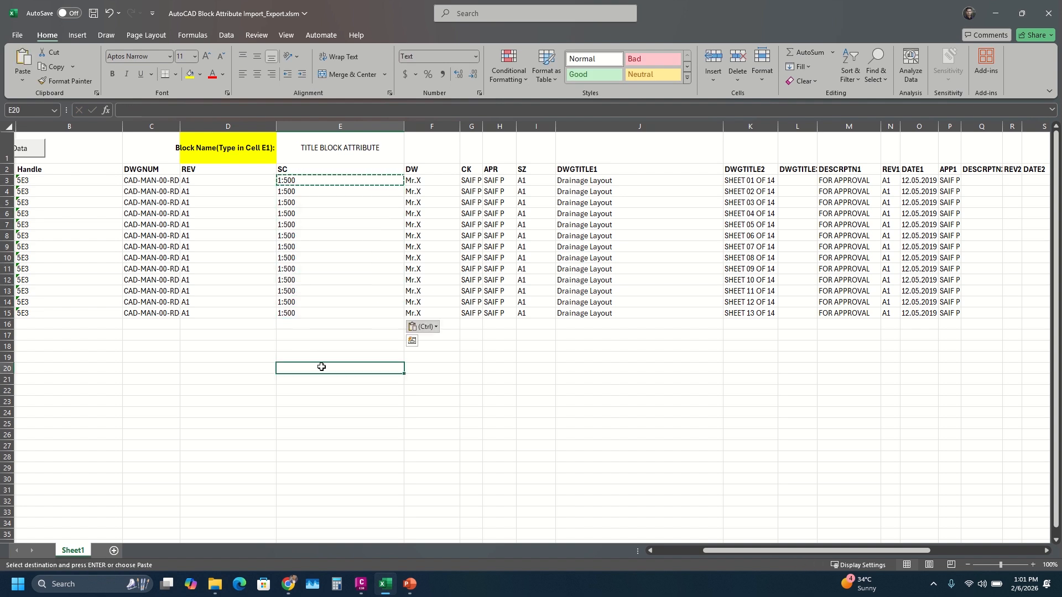
key(Escape)
Step: Set the DW value to TEST for every drawing in rows 3 to 15
click(433, 185)
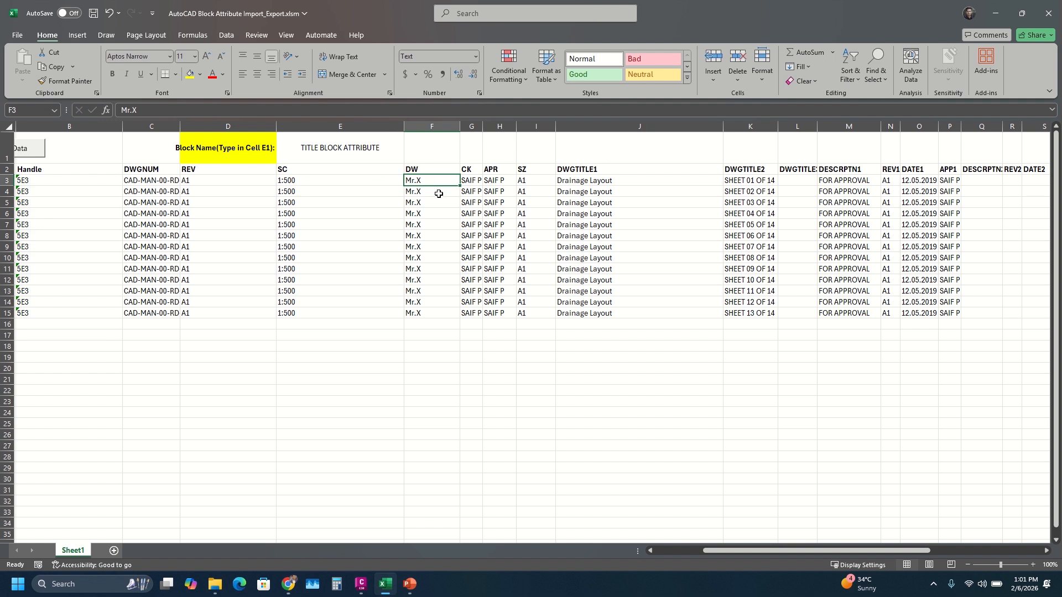
text(TE)
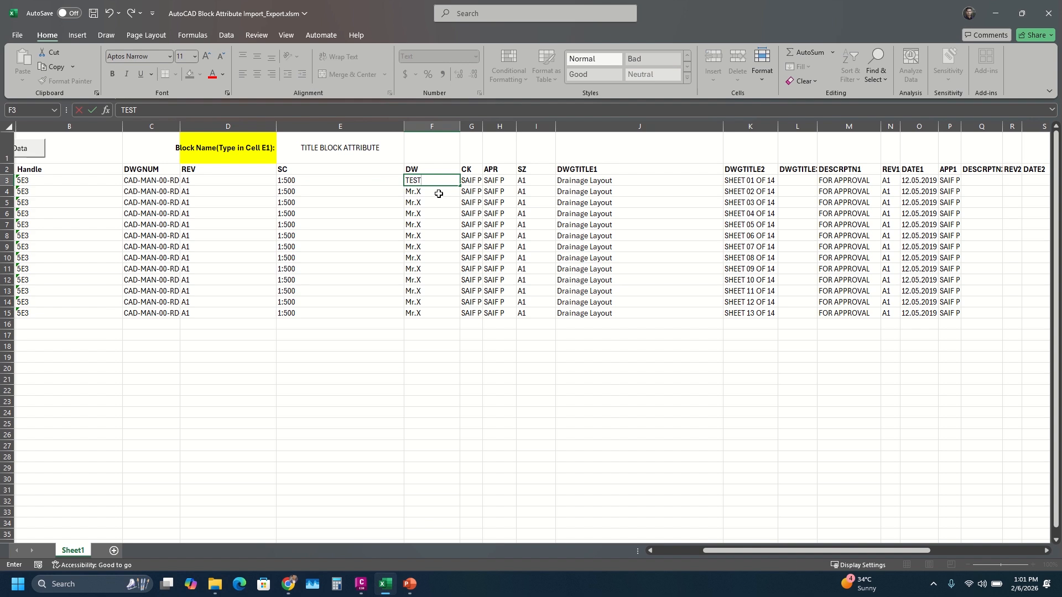
text(ST)
key(Return)
click(437, 180)
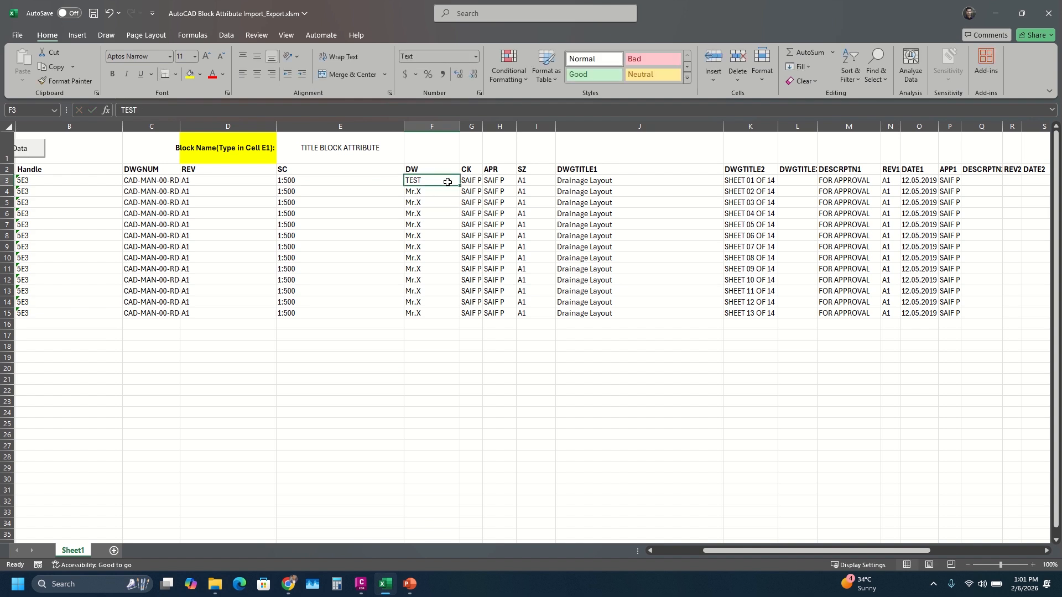
key(ctrl+c)
drag(445, 195, 430, 308)
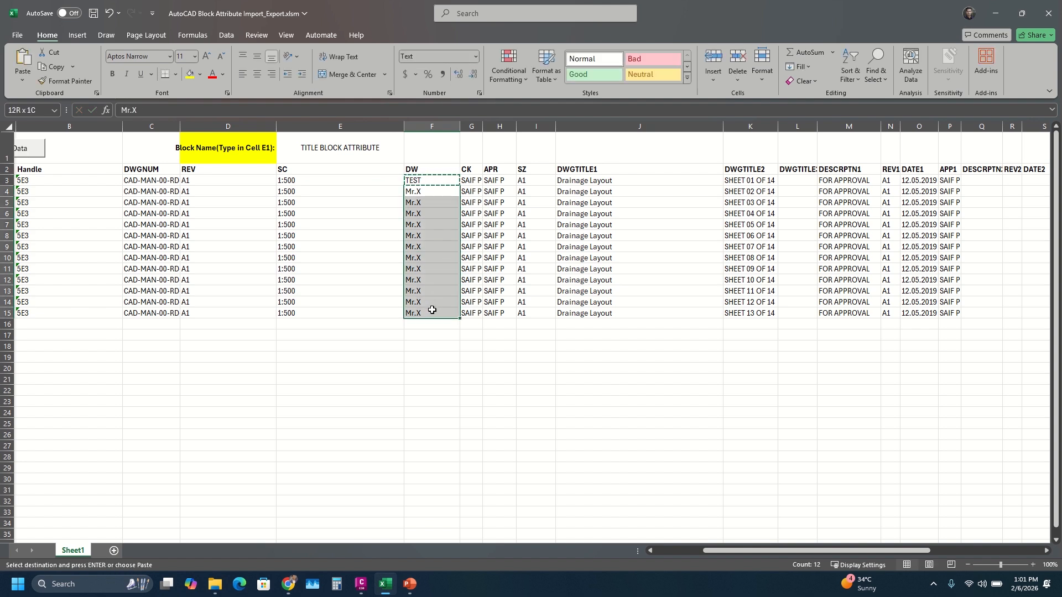
key(ctrl+v)
click(431, 379)
key(Escape)
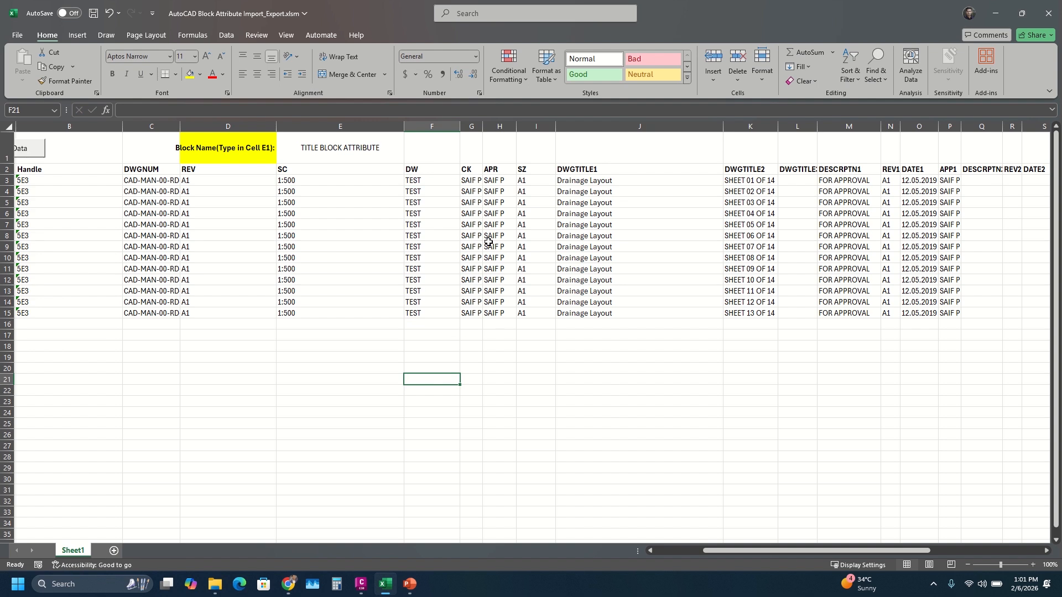
Step: Set both the CK and APR values to SP for every drawing in rows 3 to 15
click(469, 181)
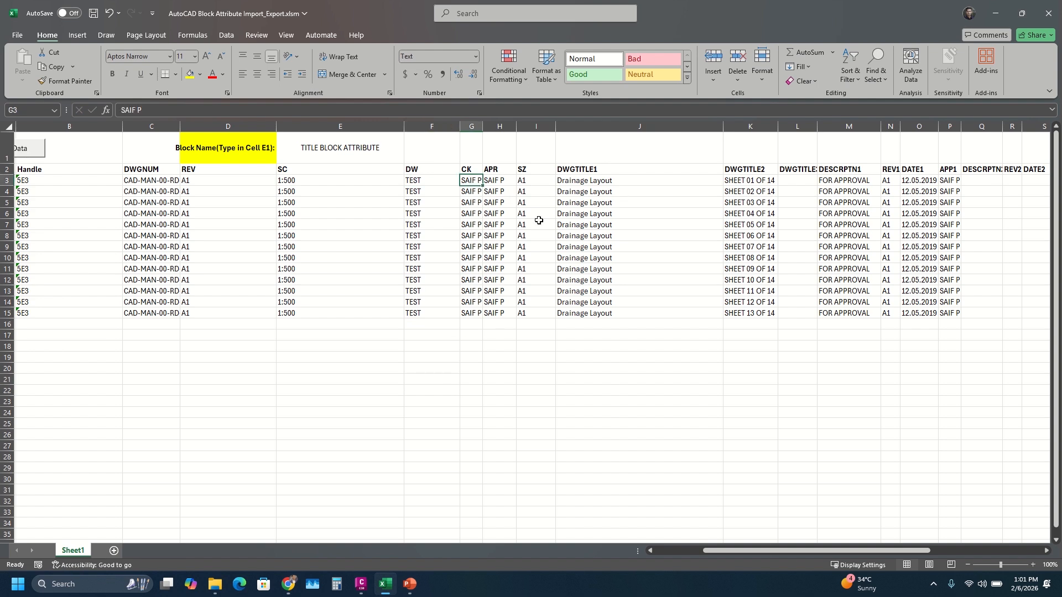
text(SP)
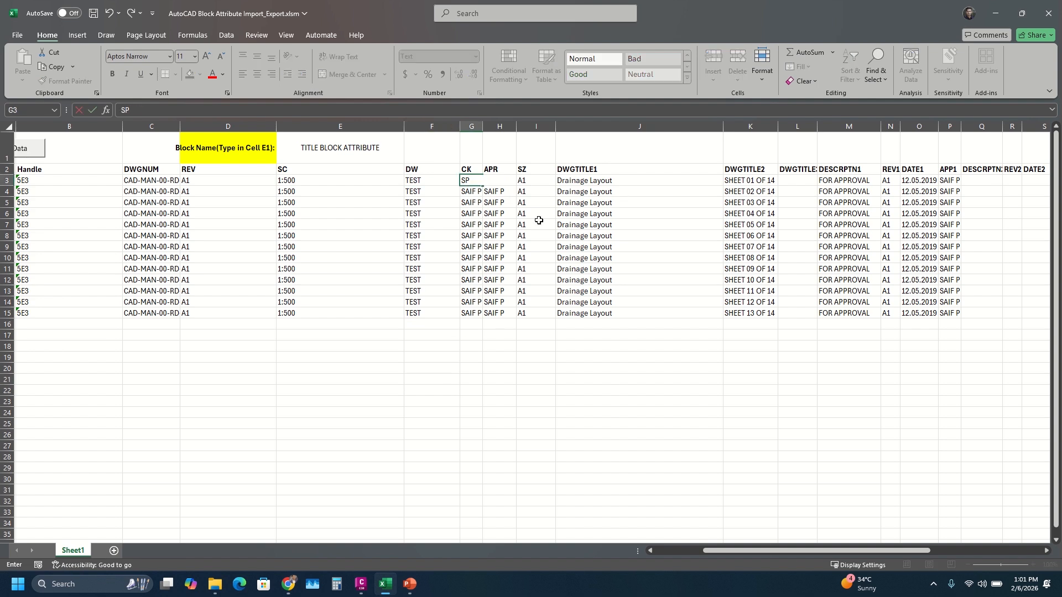
click(447, 398)
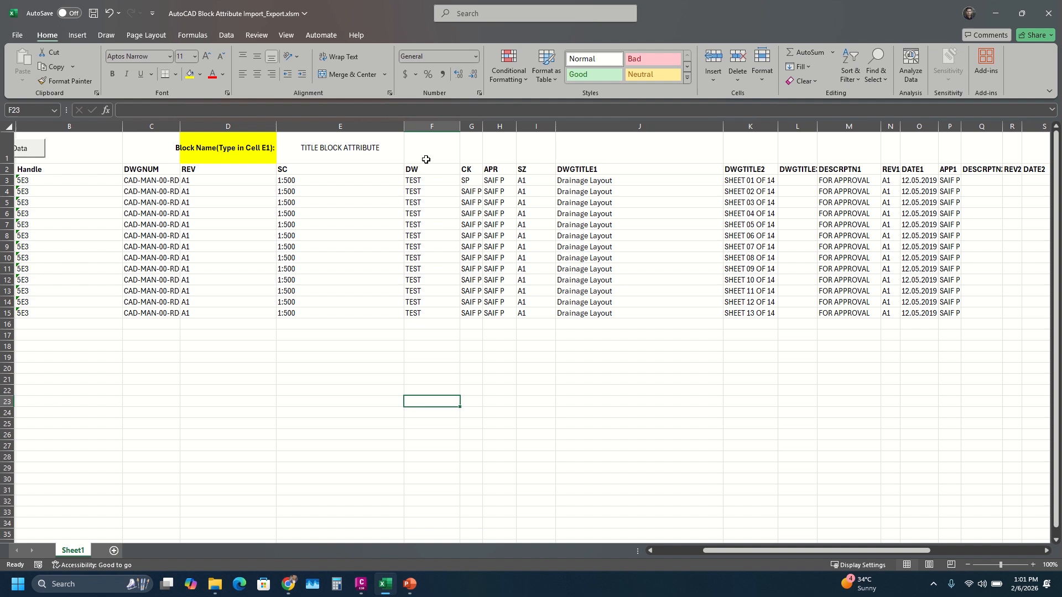
click(465, 178)
key(ctrl+c)
drag(498, 181, 485, 315)
key(ctrl+v)
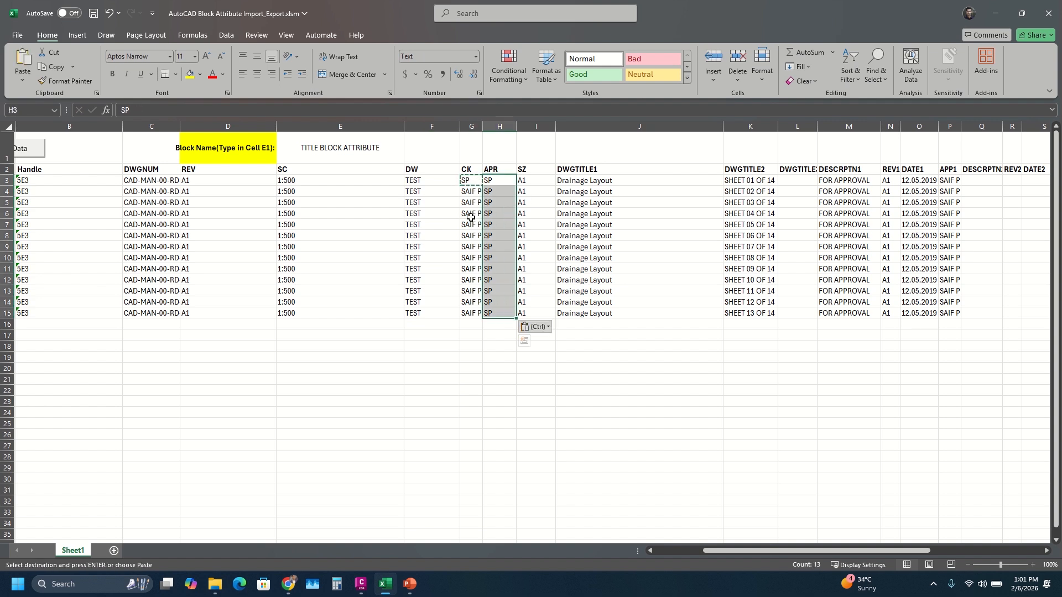
click(472, 192)
drag(472, 192, 471, 313)
key(ctrl+v)
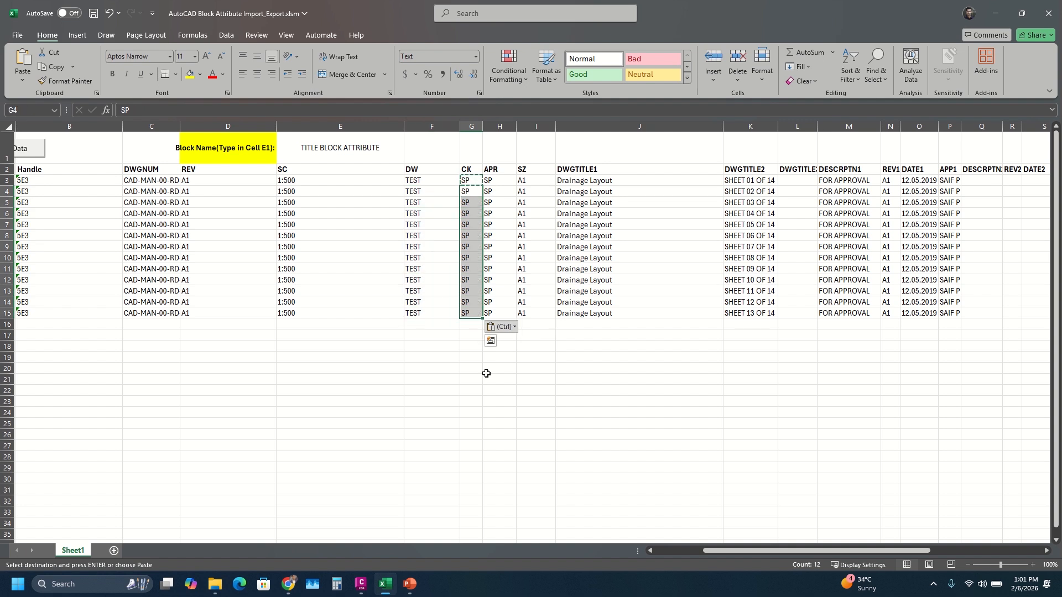
click(493, 378)
Step: Set the SZ sheet size to A3 for every drawing in rows 3 to 15
click(540, 182)
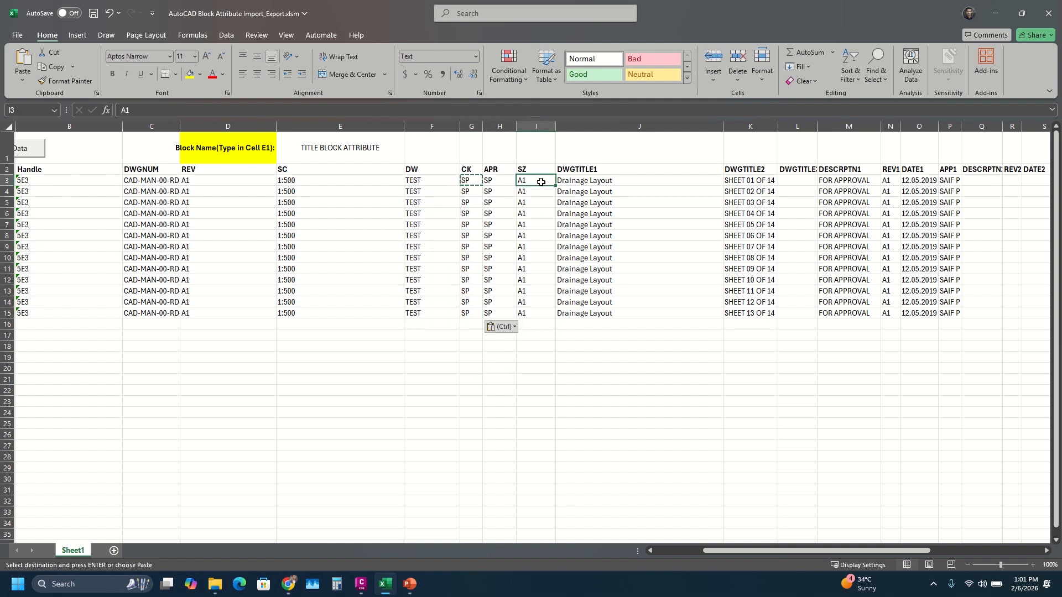
text(A)
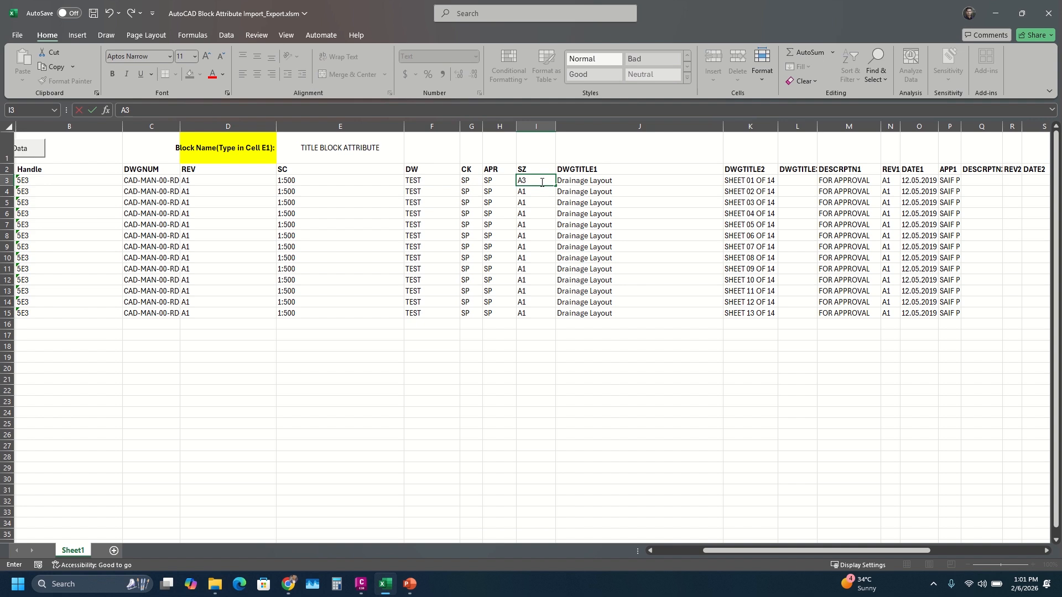
text(3)
click(527, 204)
click(542, 183)
key(ctrl+c)
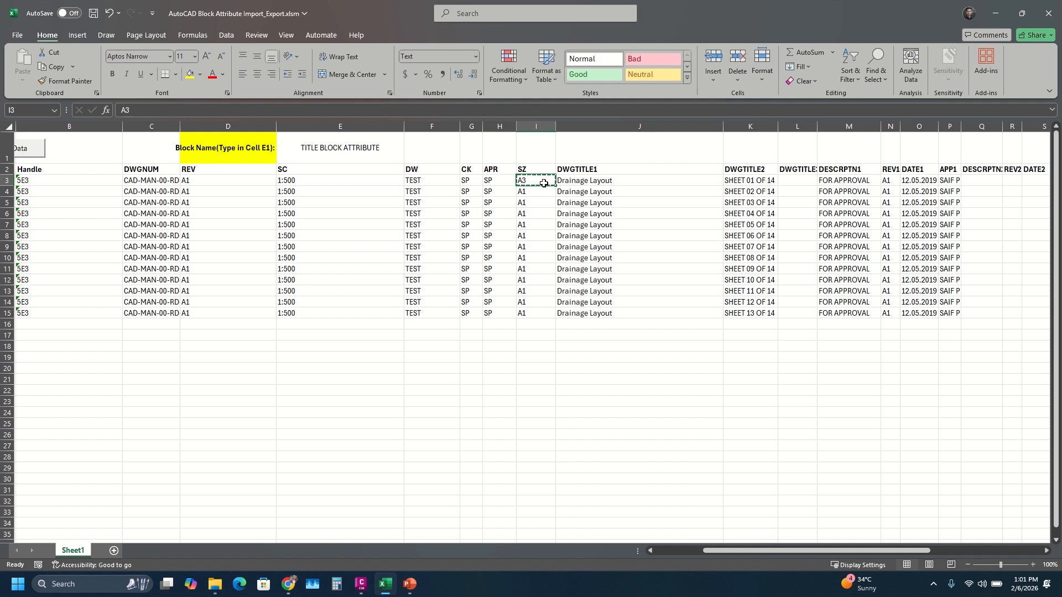
drag(545, 192, 528, 314)
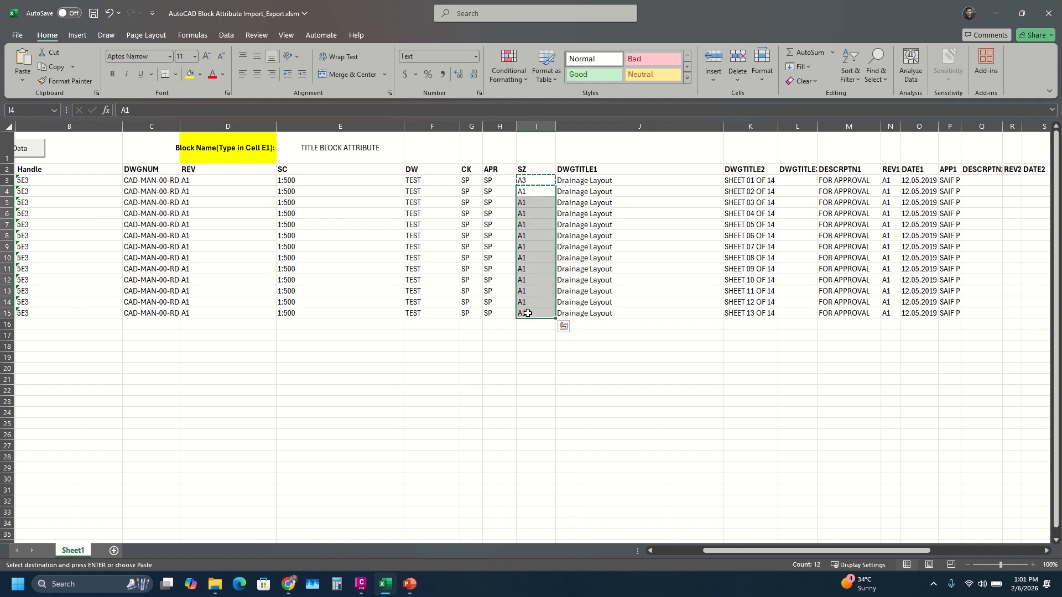
key(ctrl+v)
click(498, 377)
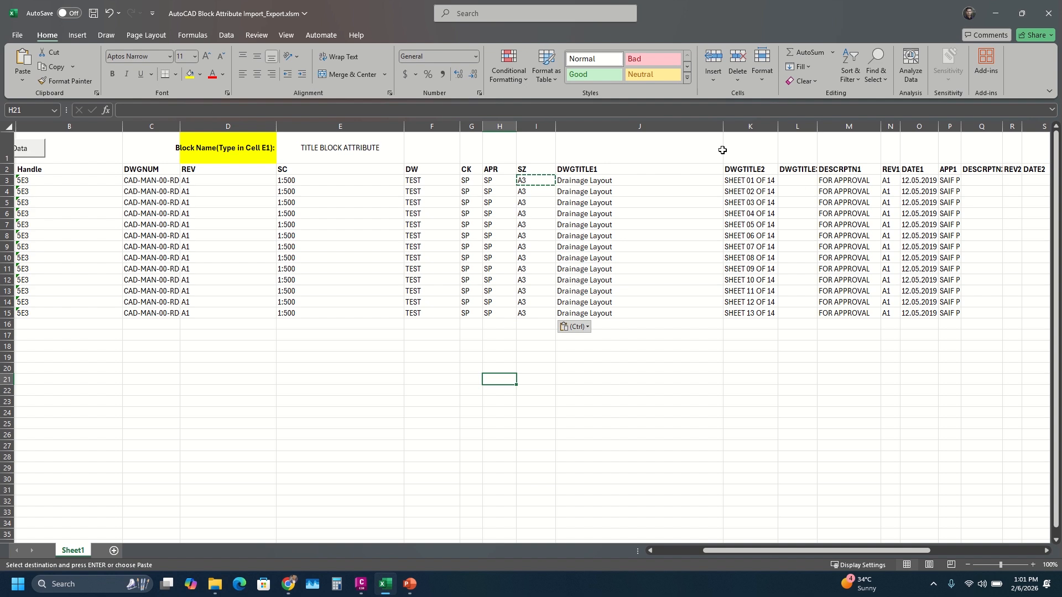
Step: Change DWGTITLE1 to ROAD LAYOUT for every drawing in rows 3 to 15
click(615, 182)
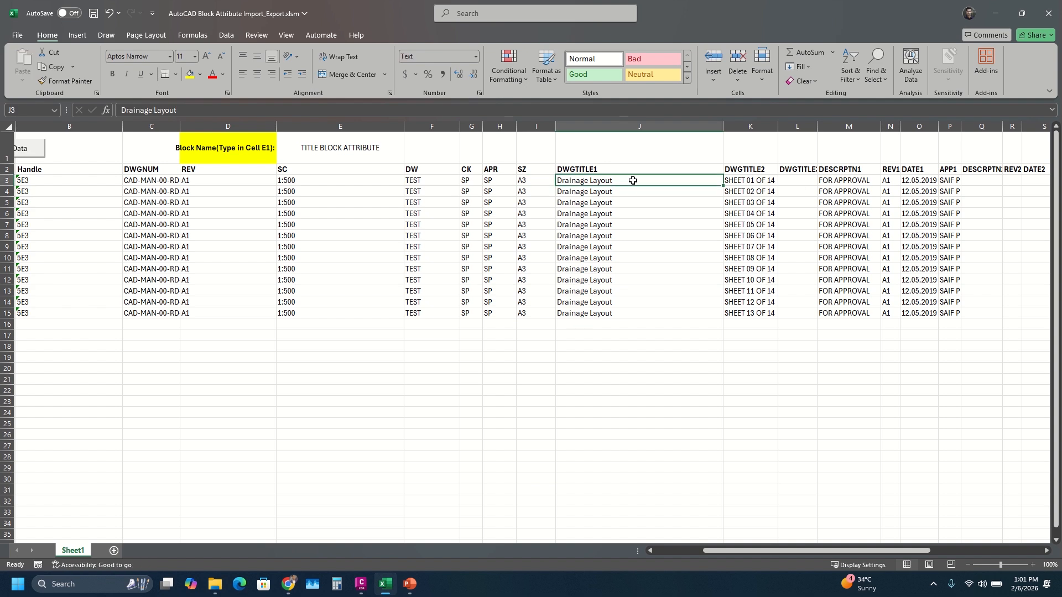
text(rOA)
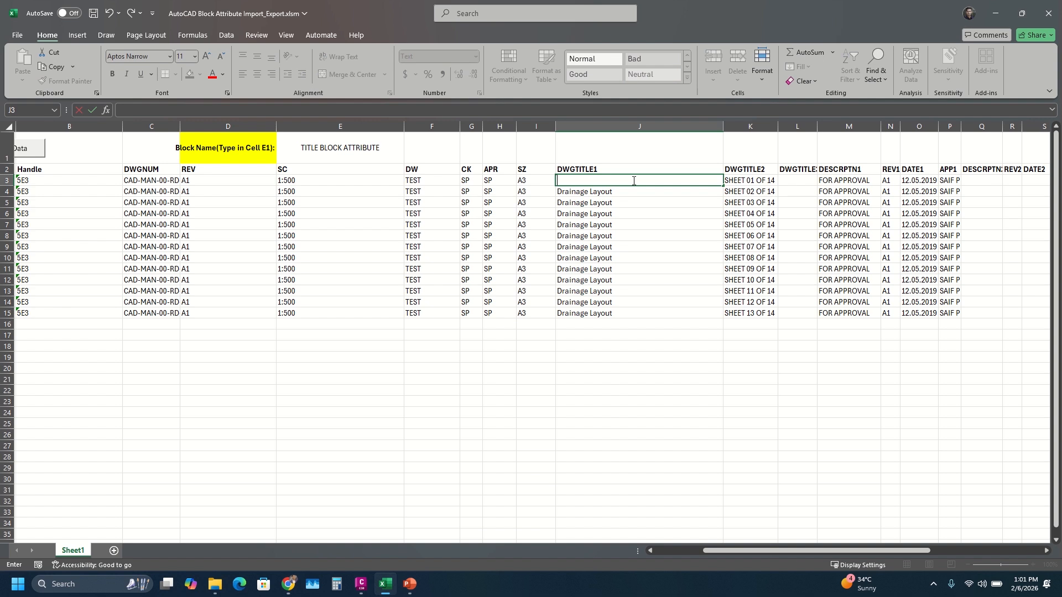
text(RAO)
text(AD LAYOUT)
click(639, 225)
click(641, 181)
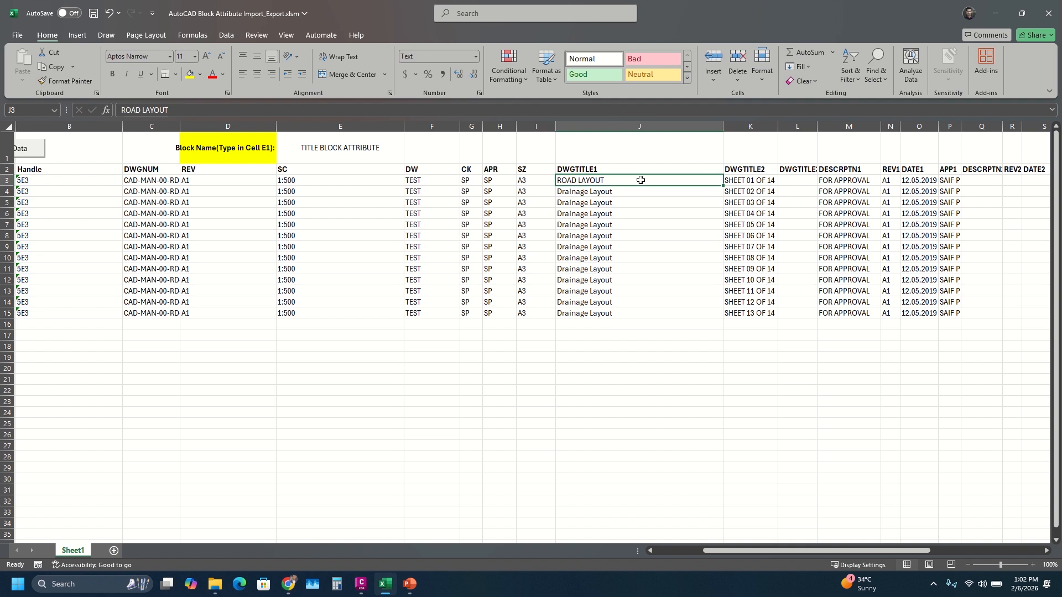
mouse_move(724, 185)
mouse_down()
mouse_move(704, 247)
mouse_move(700, 320)
mouse_up()
click(655, 366)
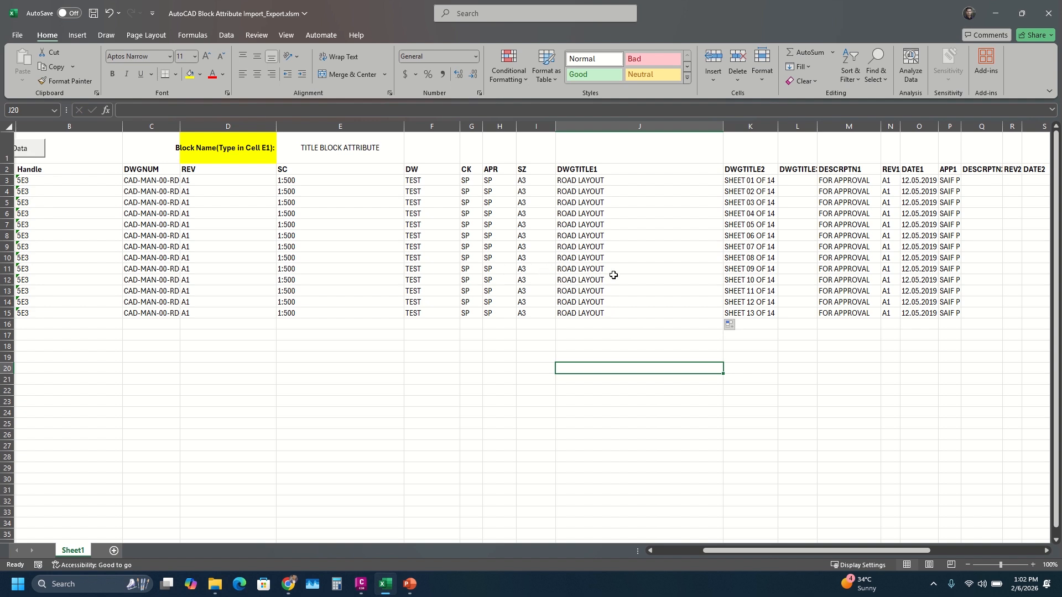
Step: Widen the FilePath column so that the complete drawing paths with file names fit
scroll(681, 509, left, 3)
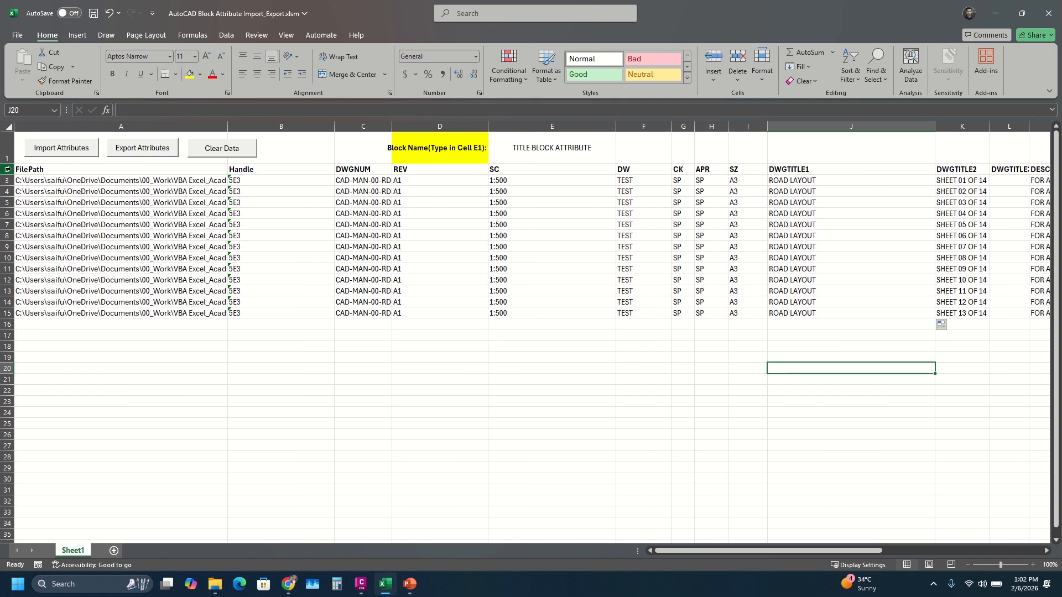
click(7, 169)
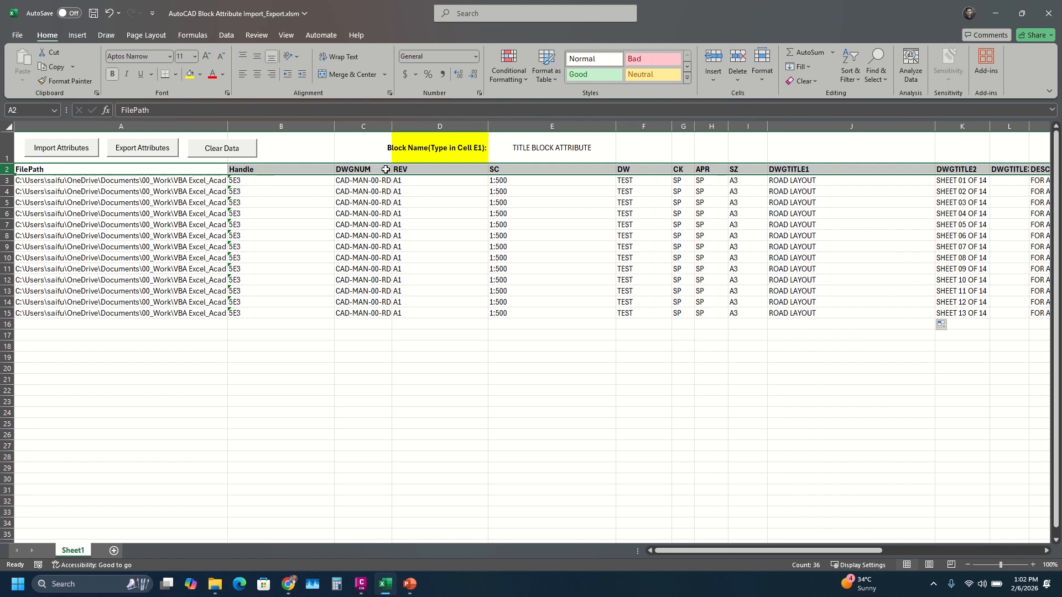
click(168, 379)
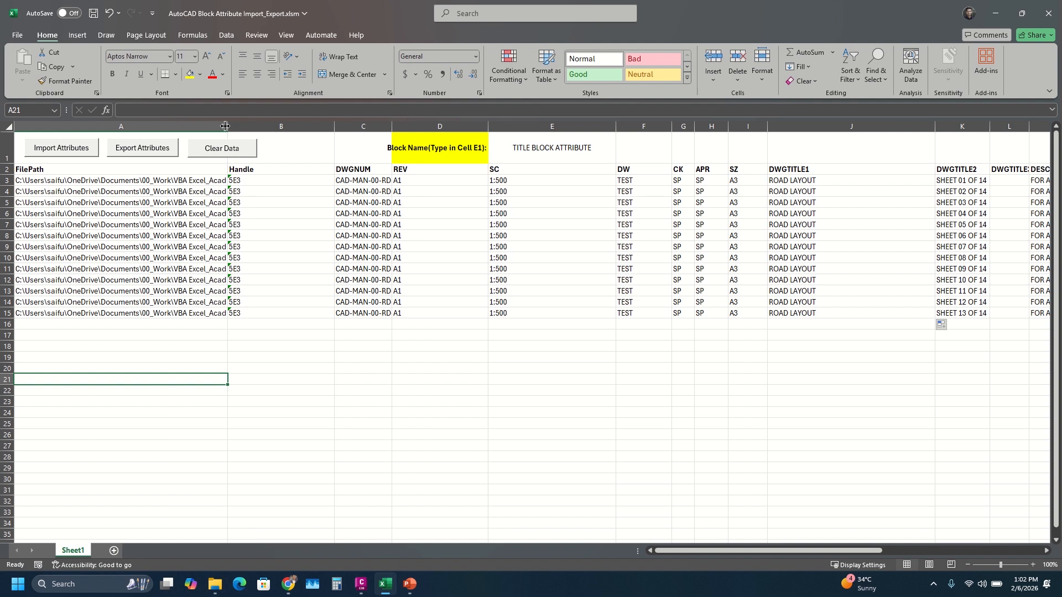
drag(225, 126, 361, 126)
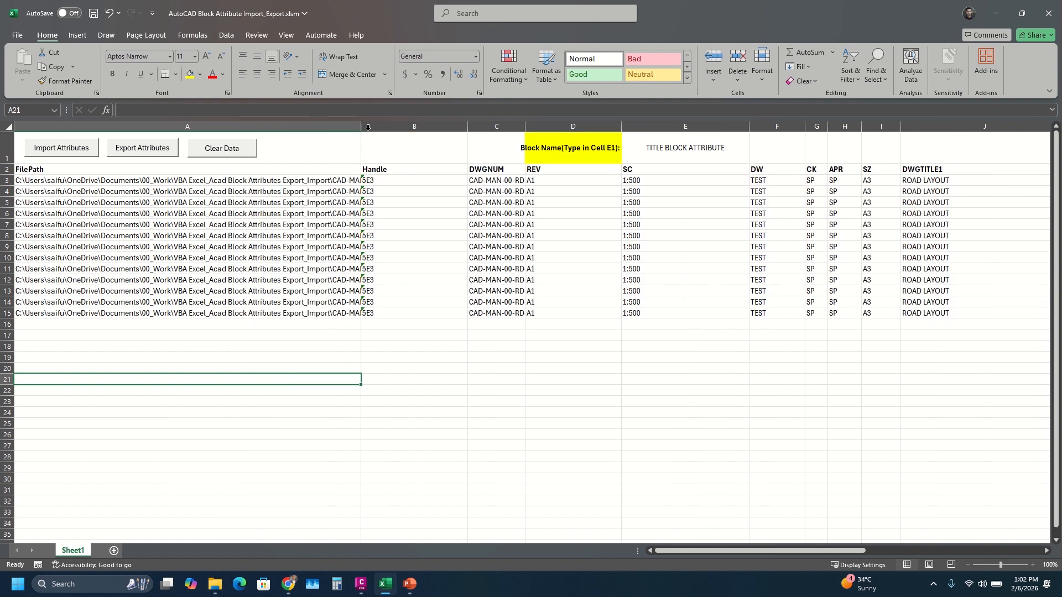
drag(362, 125, 618, 126)
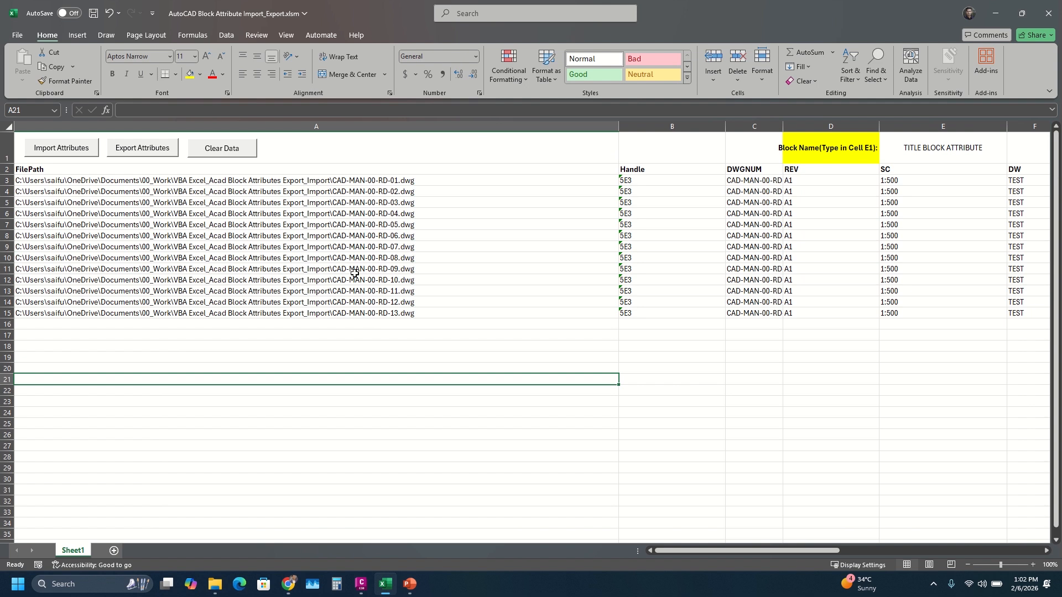
drag(617, 126, 437, 126)
Step: Review the FilePath and Handle columns, the row 2 attribute headers and the edited attribute values
click(474, 182)
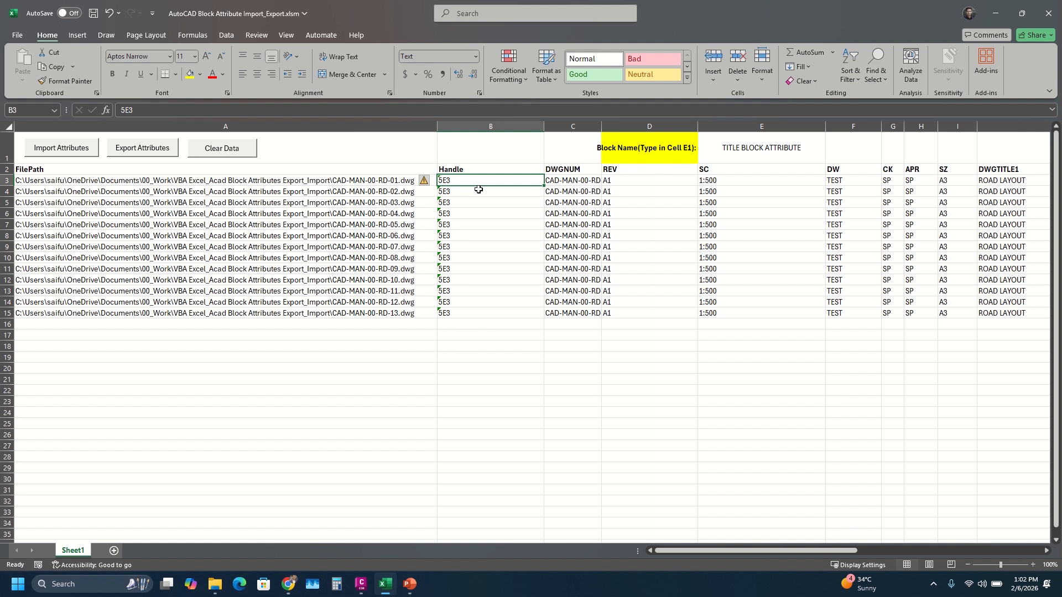
click(475, 203)
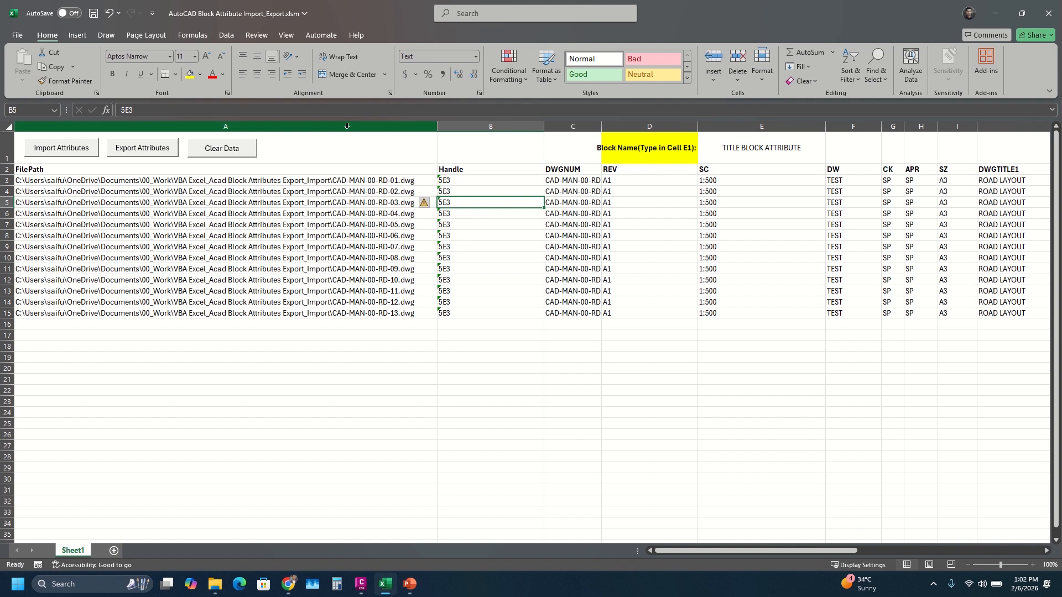
click(347, 126)
click(475, 126)
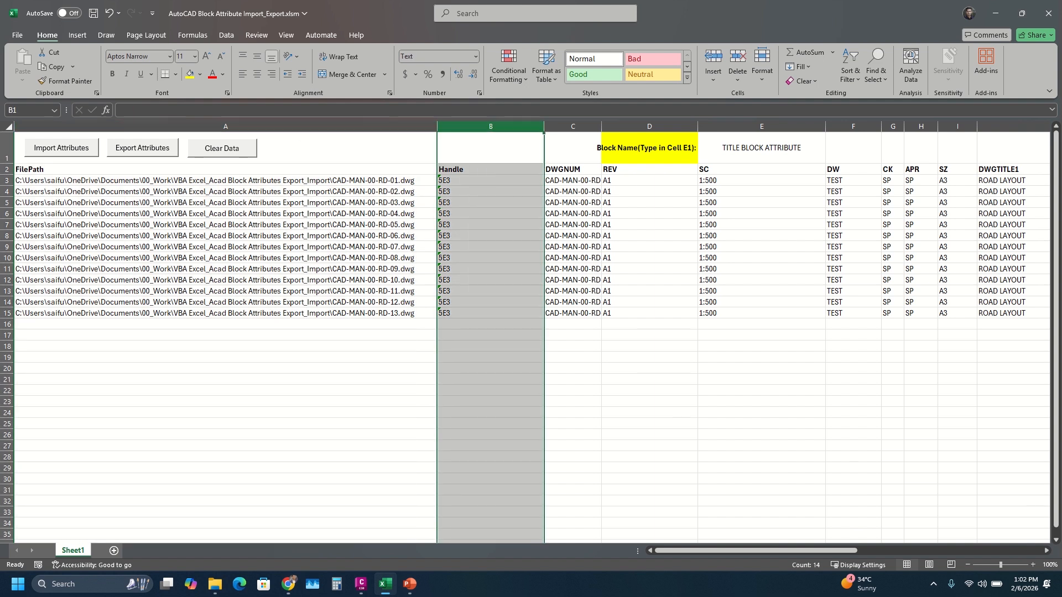
click(12, 171)
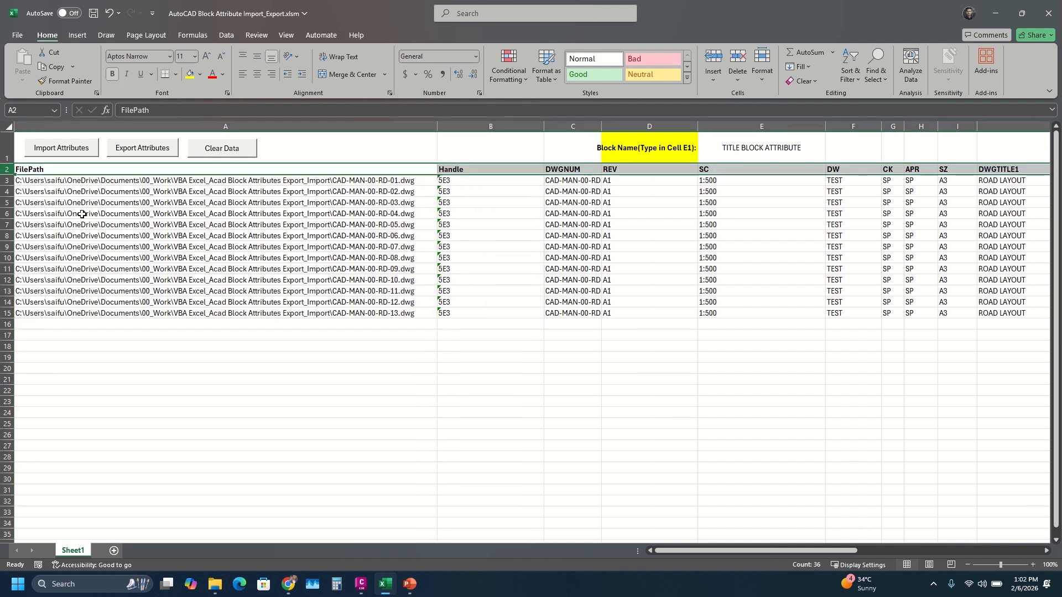
drag(666, 552, 738, 551)
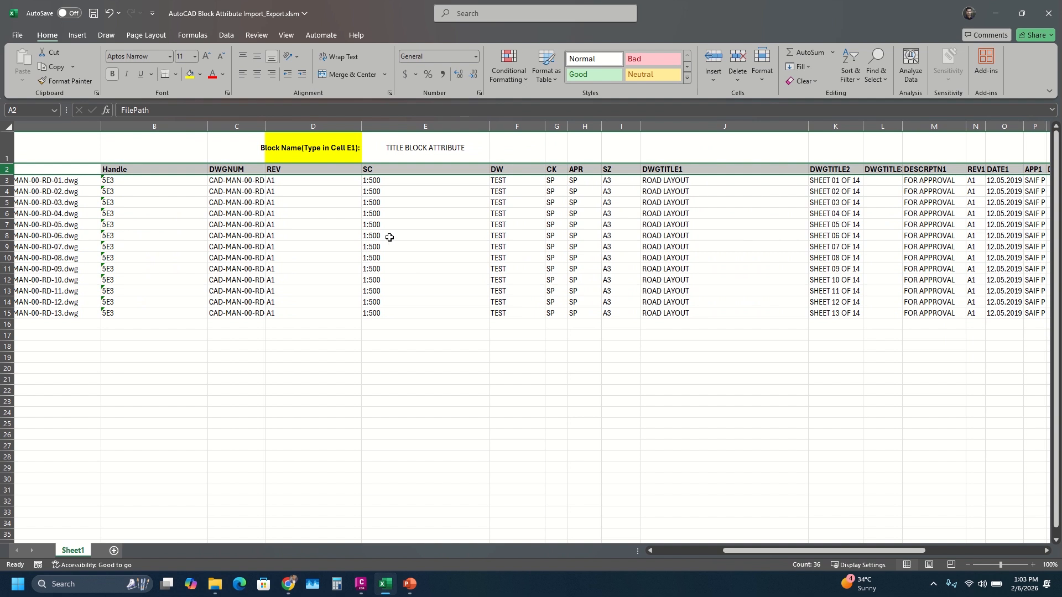
Step: Switch to Civil 3D, open the recent drawing CAD-MAN-00-RD-07 and examine its title block fields and revision table before the export
click(362, 583)
click(209, 253)
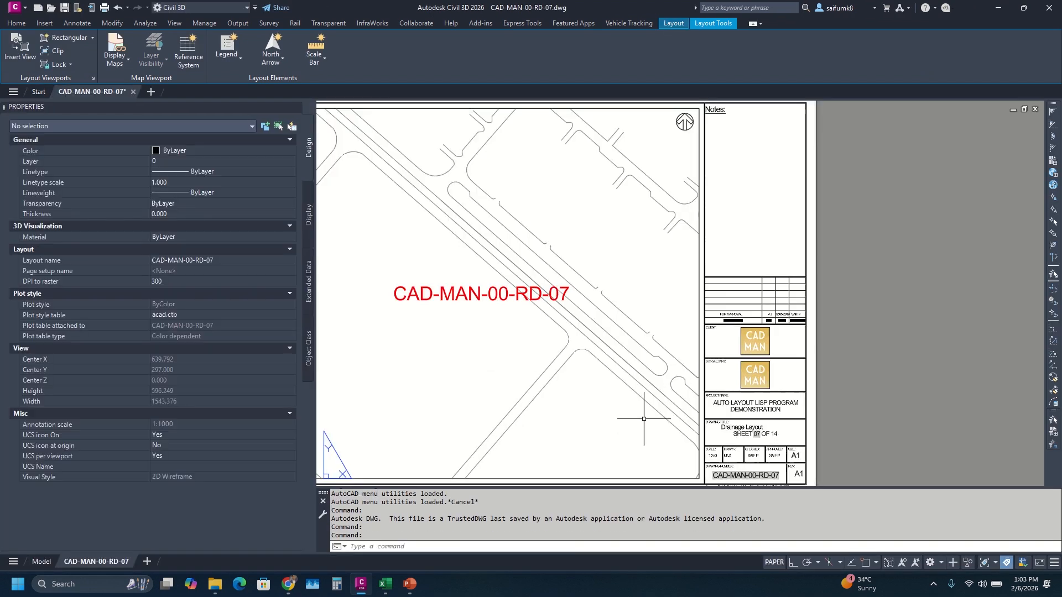
middle_drag(644, 419, 509, 312)
scroll(608, 354, up, 6)
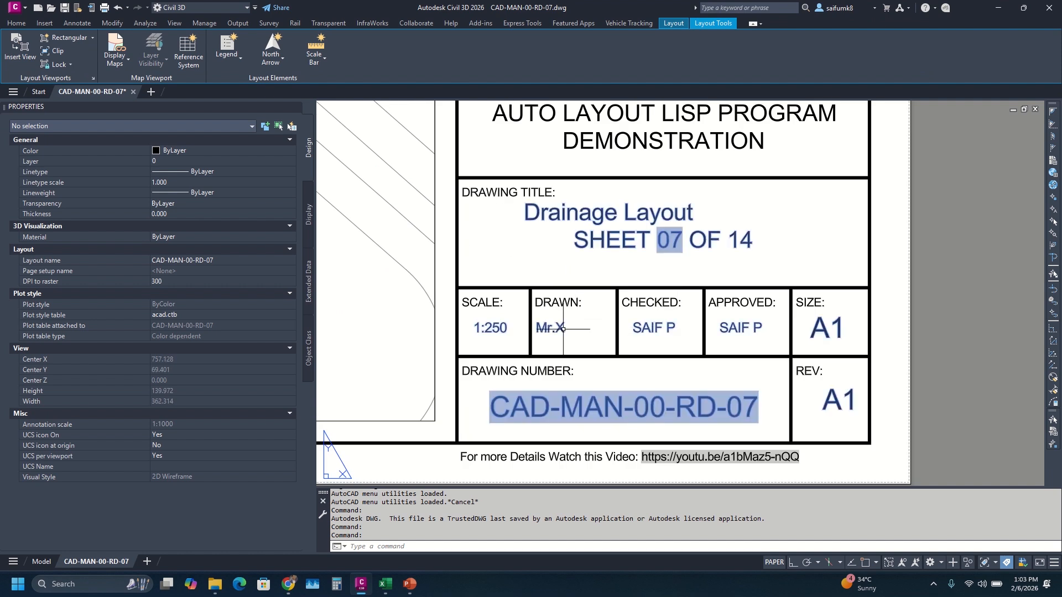
middle_drag(568, 331, 564, 364)
scroll(564, 364, down, 2)
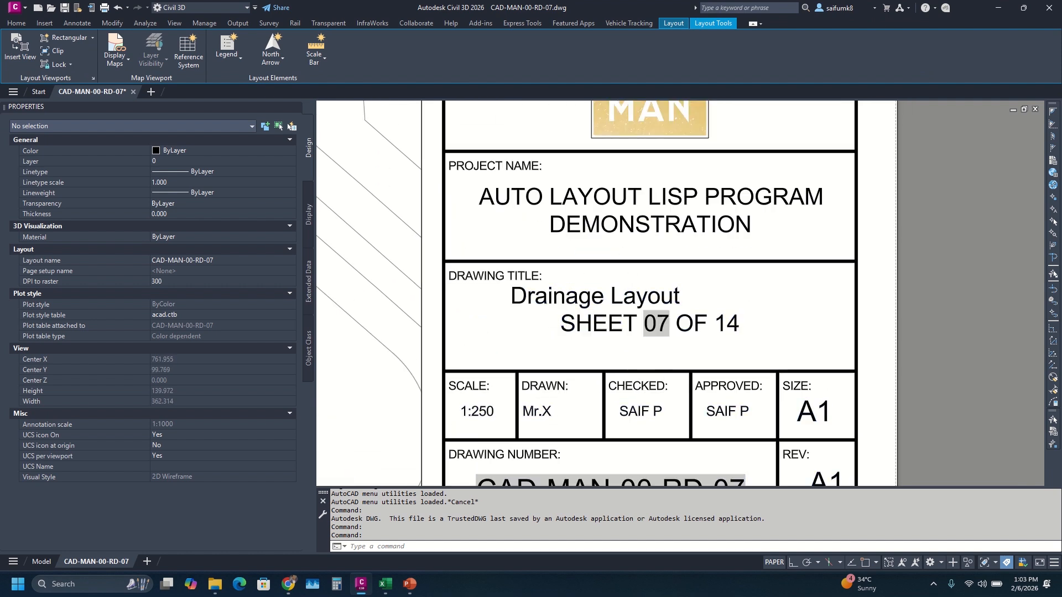
scroll(660, 366, down, 3)
scroll(719, 381, up, 4)
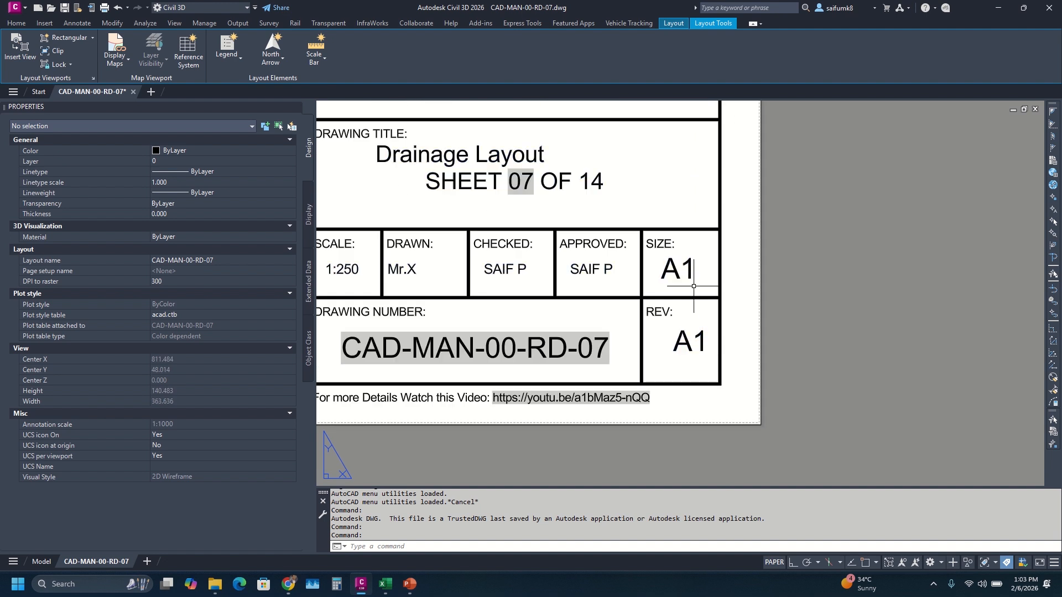
scroll(697, 318, down, 2)
middle_drag(675, 251, 647, 357)
scroll(647, 354, down, 2)
middle_drag(638, 264, 627, 340)
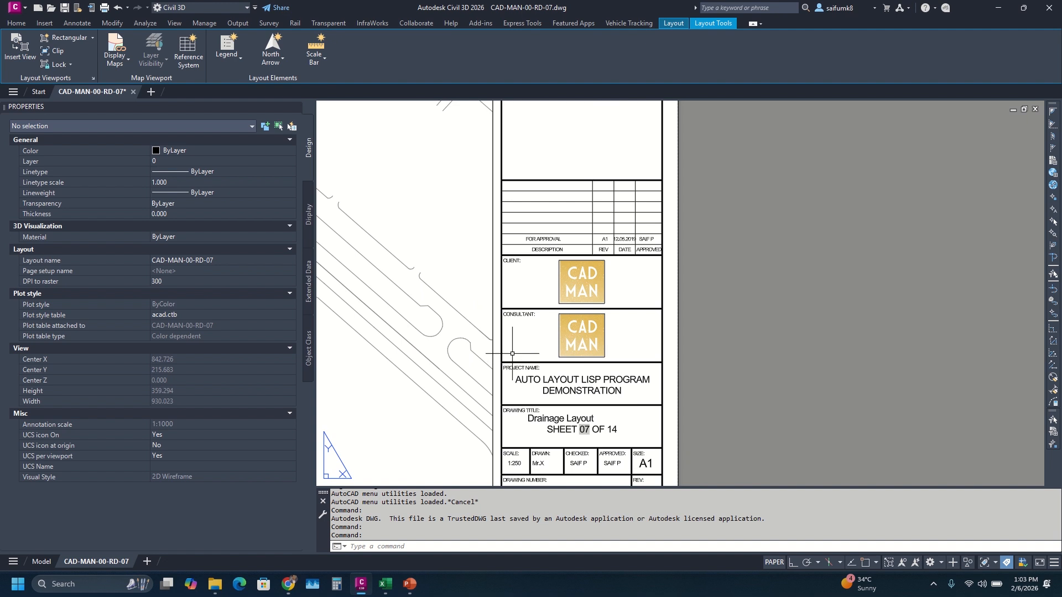
scroll(552, 254, up, 2)
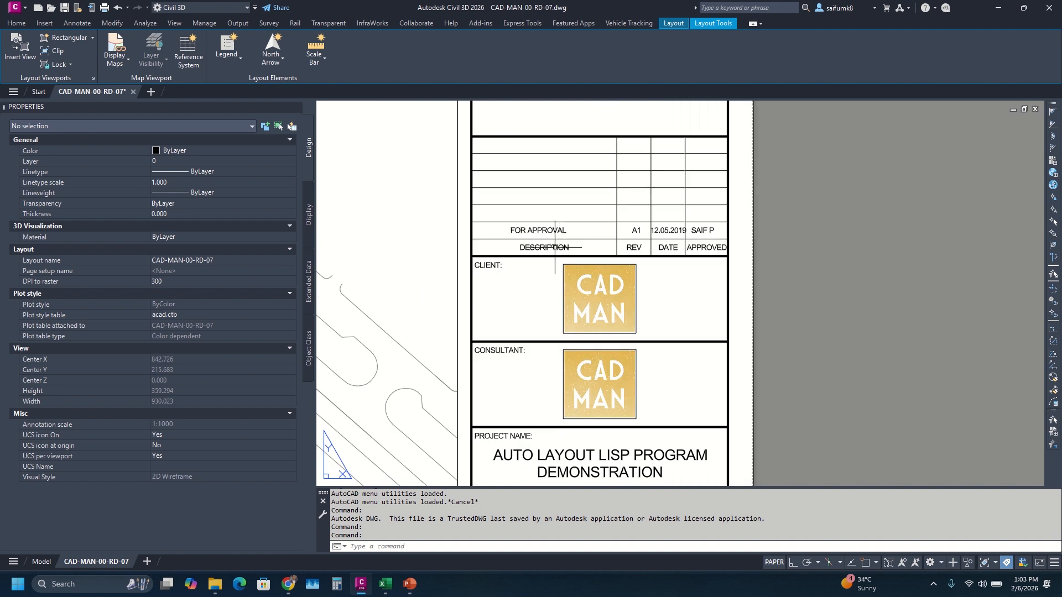
Step: Close CAD-MAN-00-RD-07 without saving changes and return to the attribute workbook in Excel
click(133, 91)
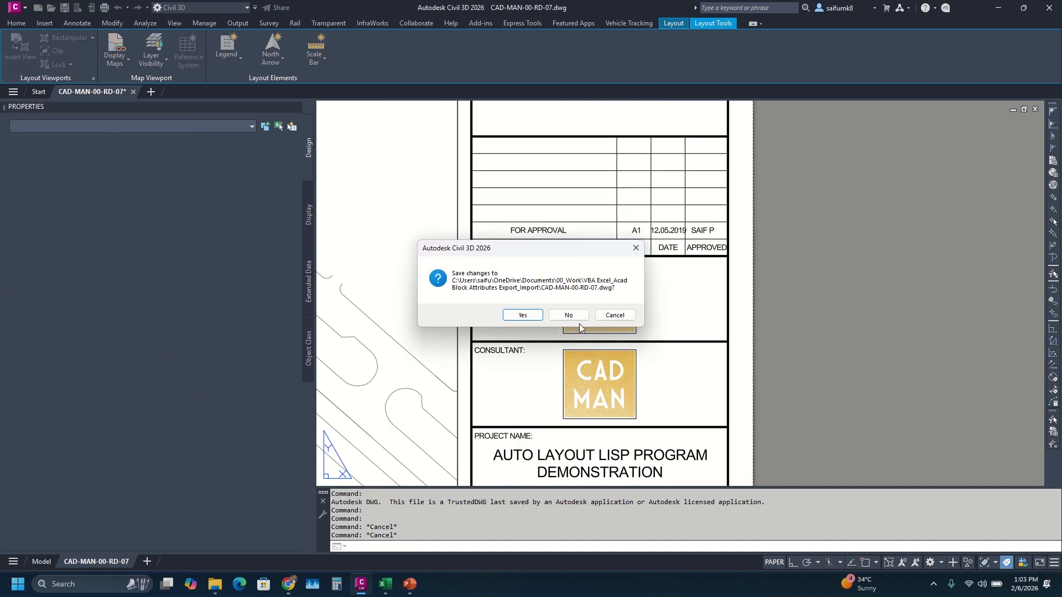
click(569, 315)
mouse_move(588, 12)
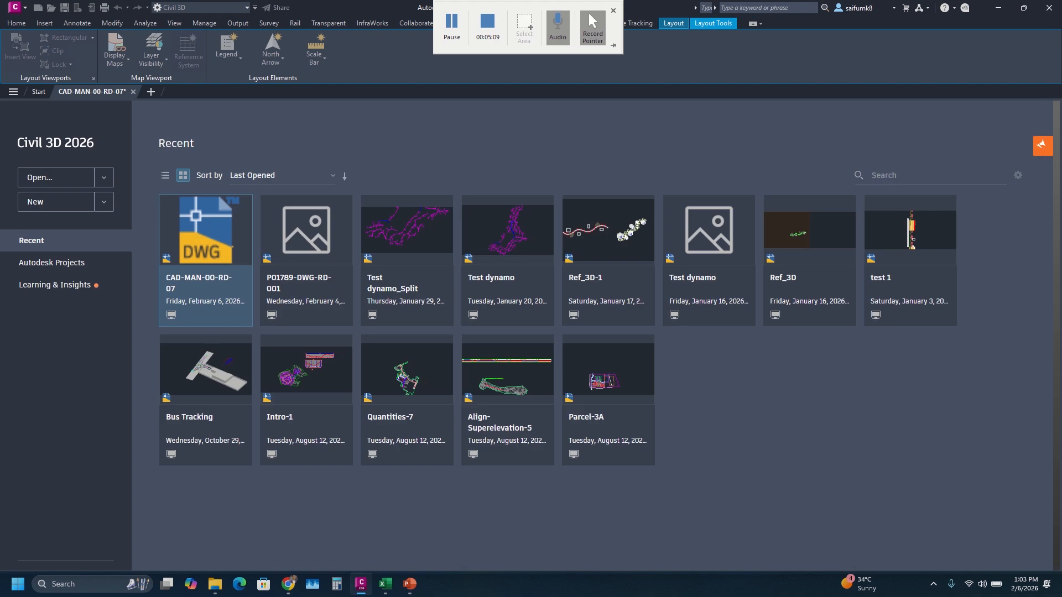
click(998, 7)
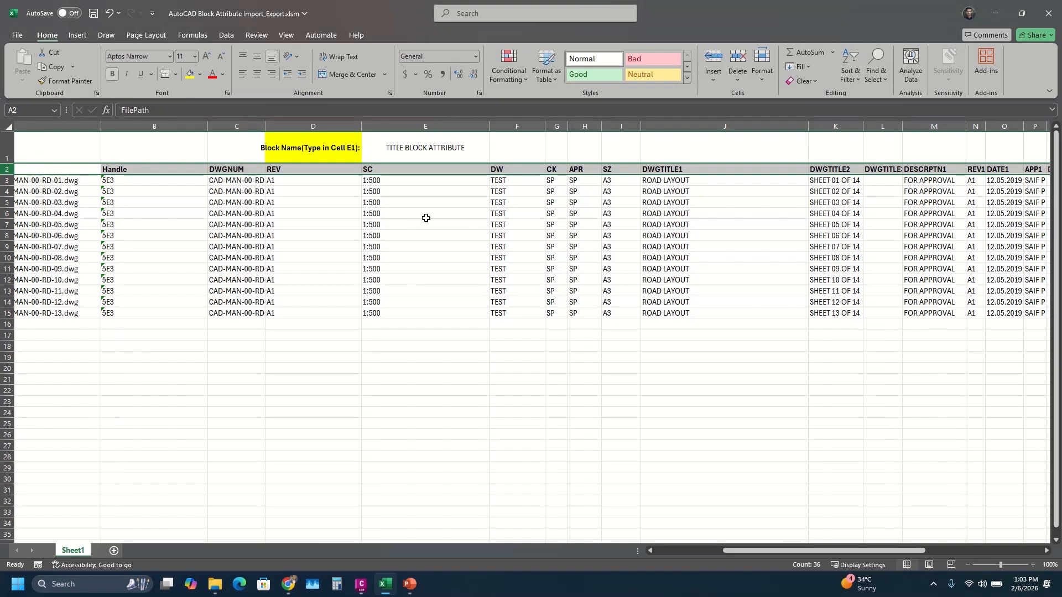
Step: Set DESCRPTN1 in row 3 to FOR INFORMATION and widen that column so the text fits
click(445, 360)
drag(736, 550, 852, 550)
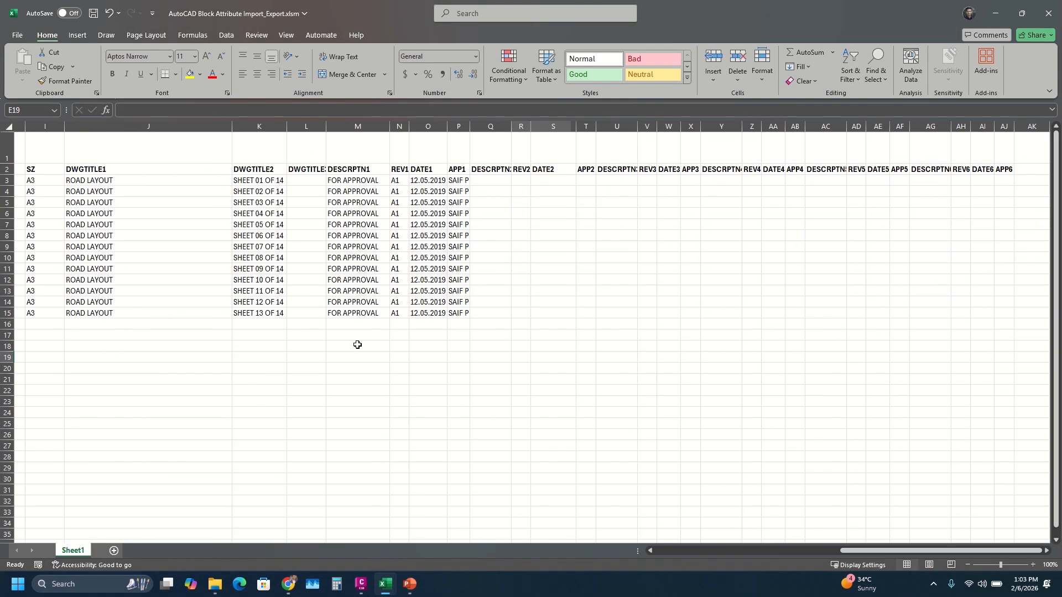
click(363, 180)
text(F)
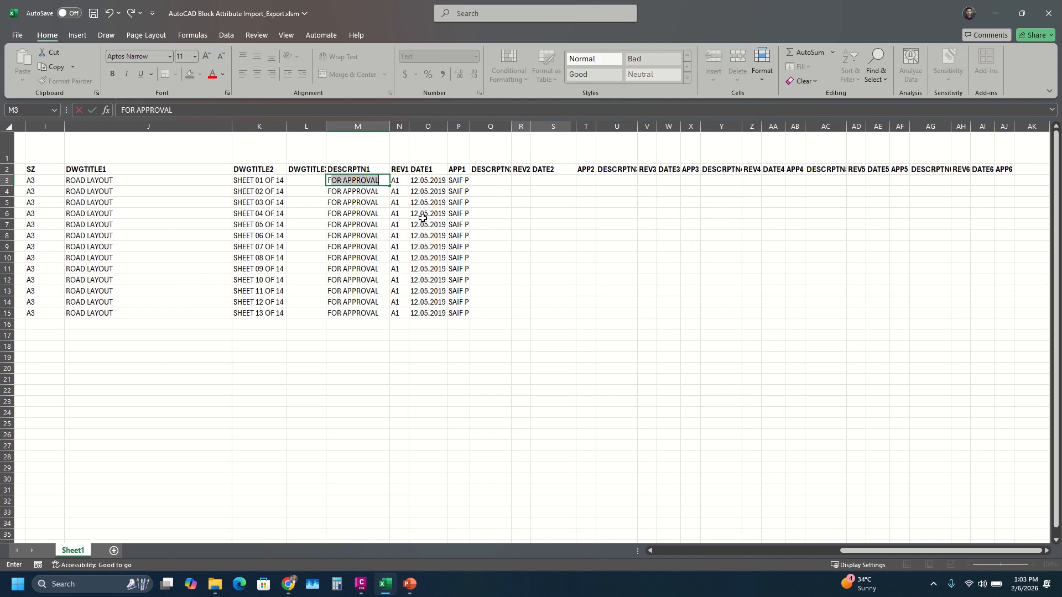
text(OR INF)
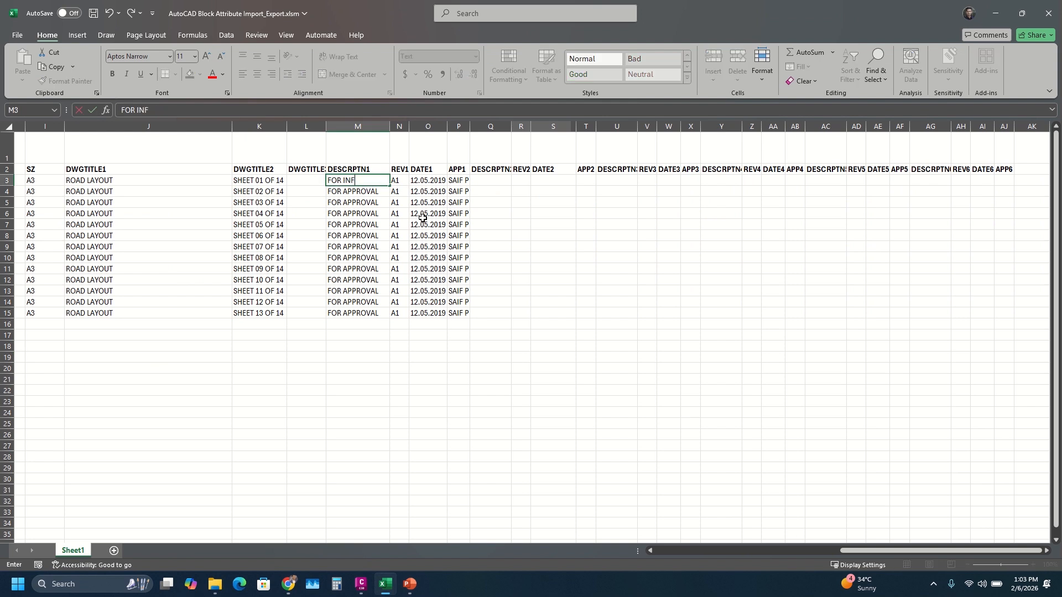
text(ORMATION)
click(483, 378)
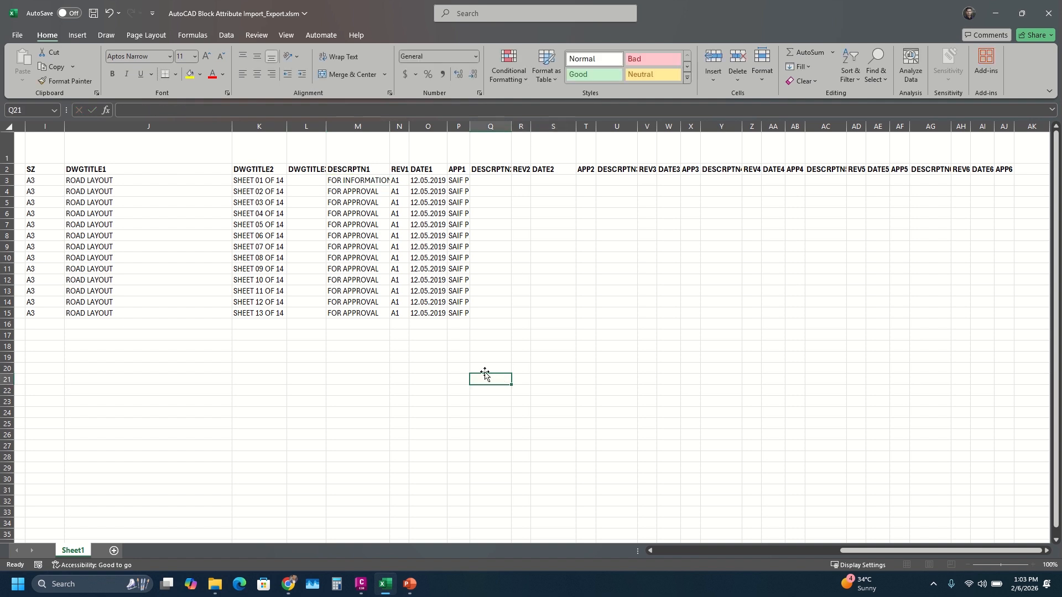
drag(387, 126, 417, 125)
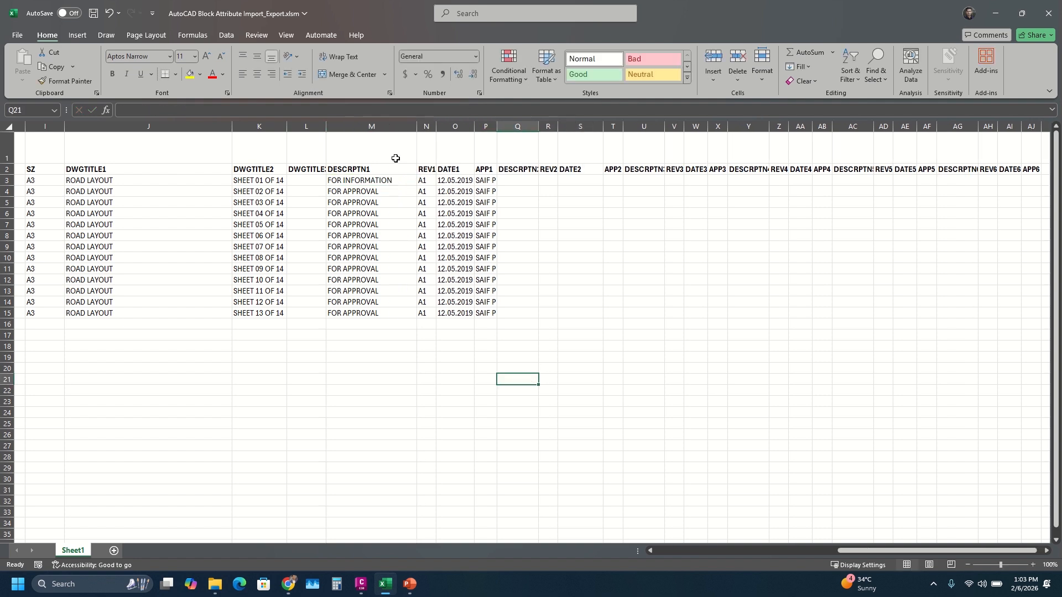
Step: Fill FOR INFORMATION down the DESCRPTN1 column from row 3 to row 15
click(399, 179)
drag(417, 187, 418, 319)
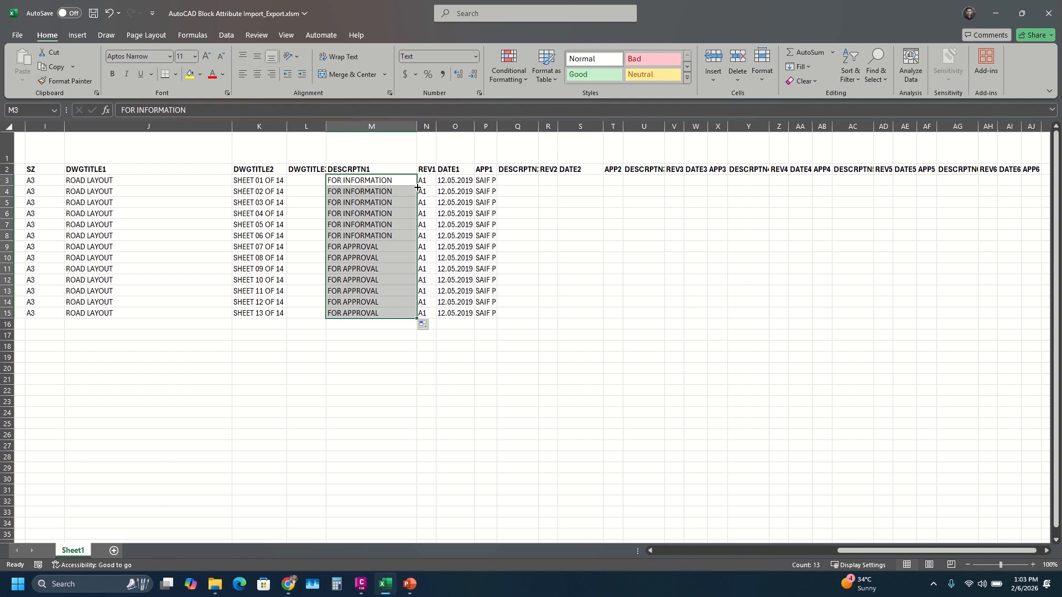
click(393, 355)
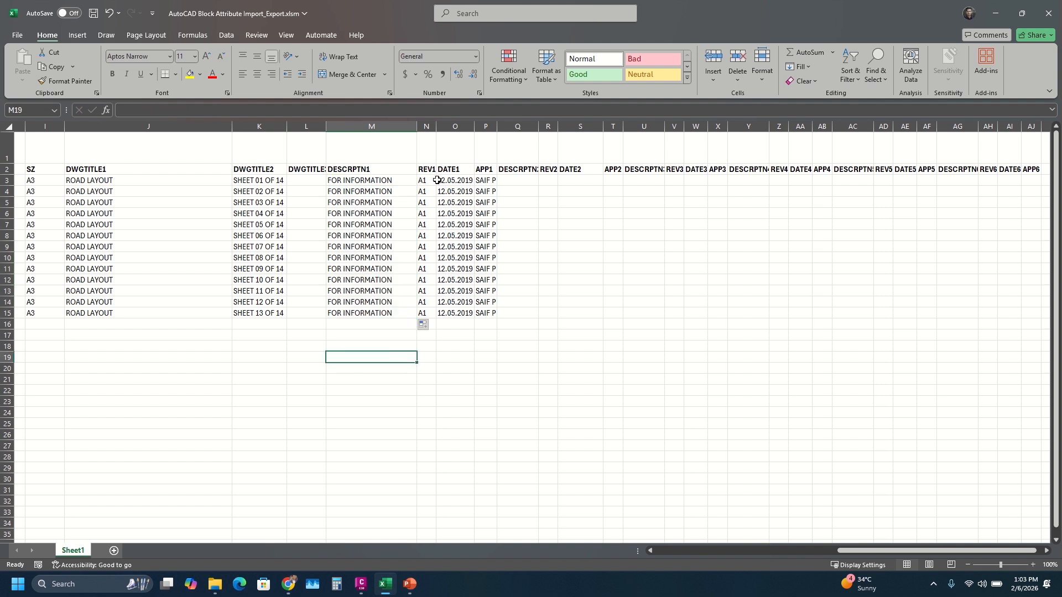
Step: Export the edited attributes from the workbook to all listed drawings and dismiss the completion message
drag(876, 551, 647, 542)
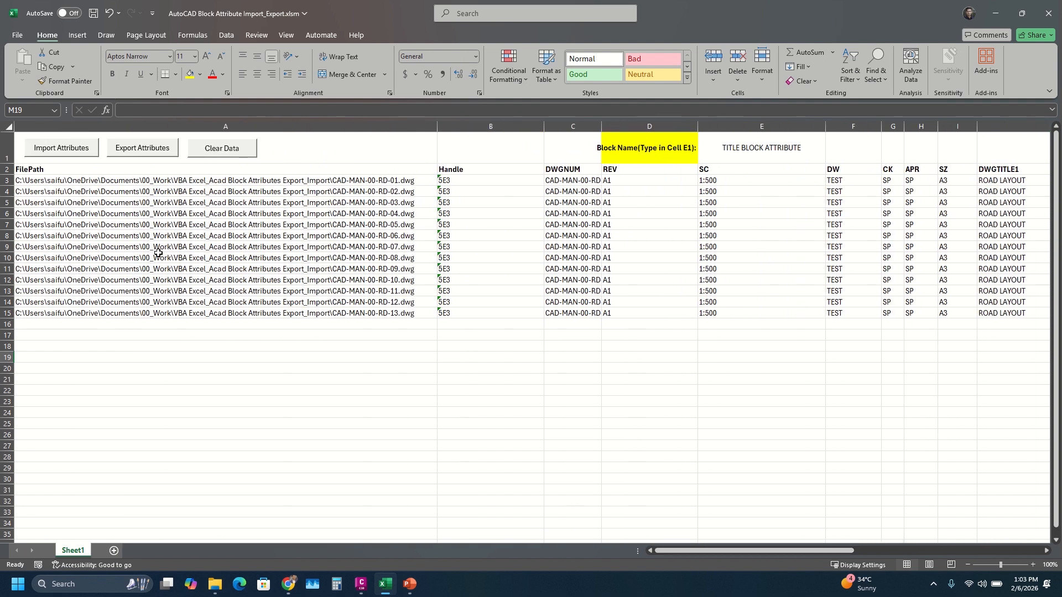
click(134, 149)
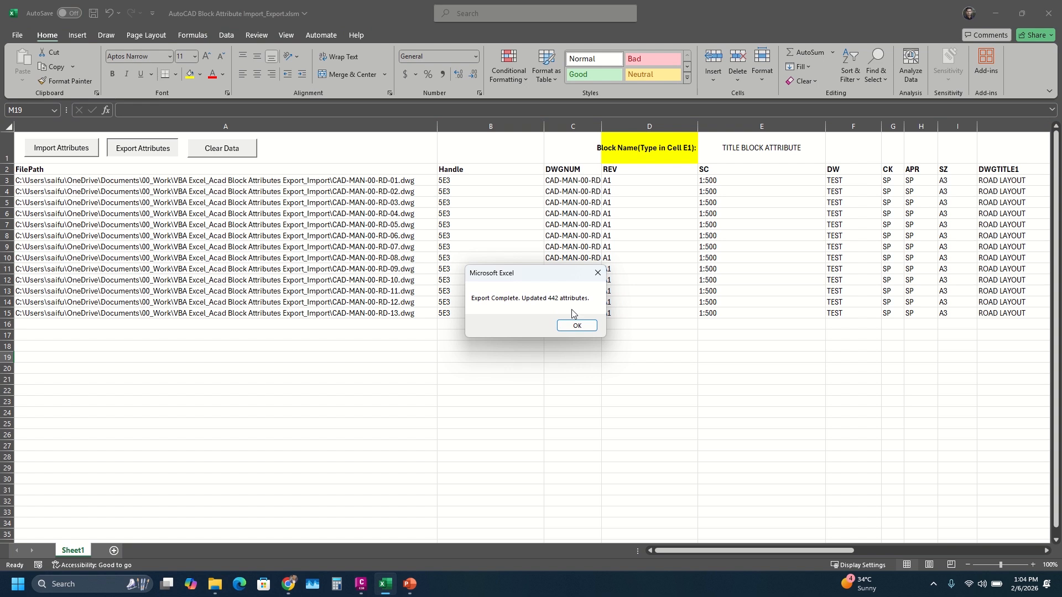
click(577, 326)
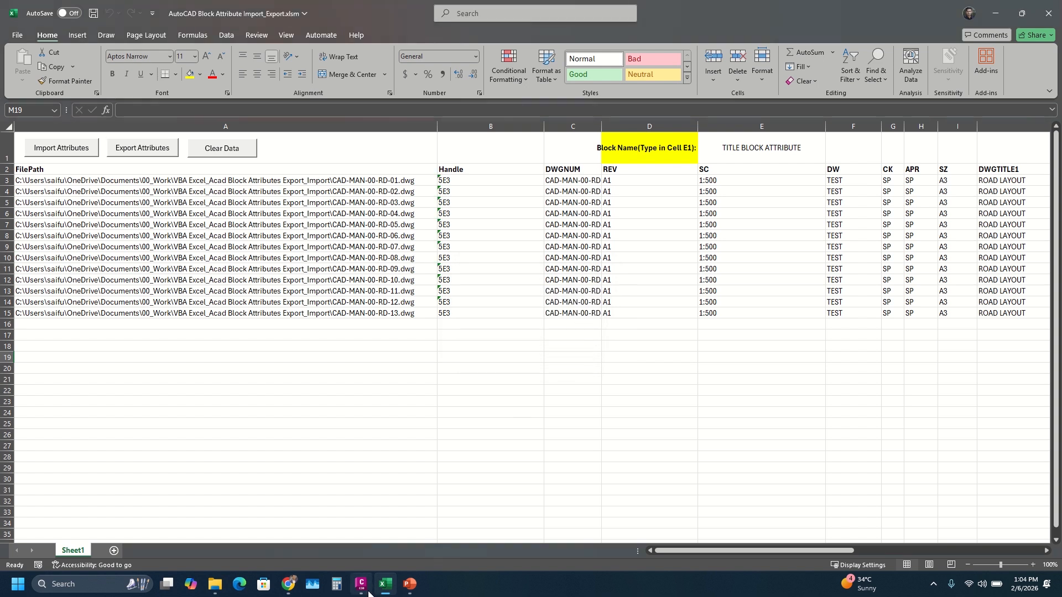
Step: Switch to Civil 3D and reopen the recent drawing CAD-MAN-00-RD-07
mouse_move(361, 584)
mouse_move(344, 538)
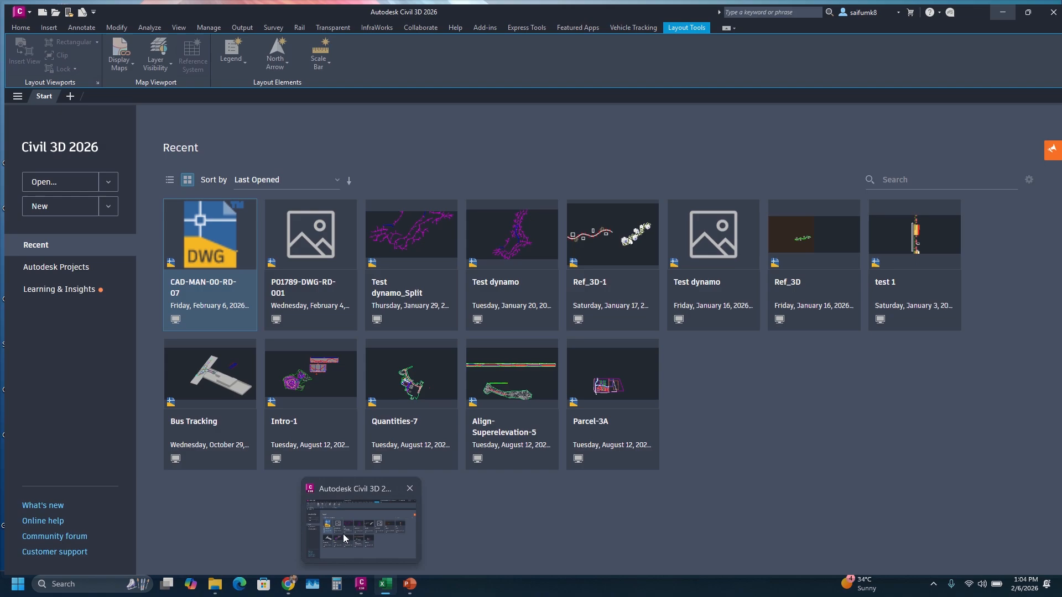
click(397, 547)
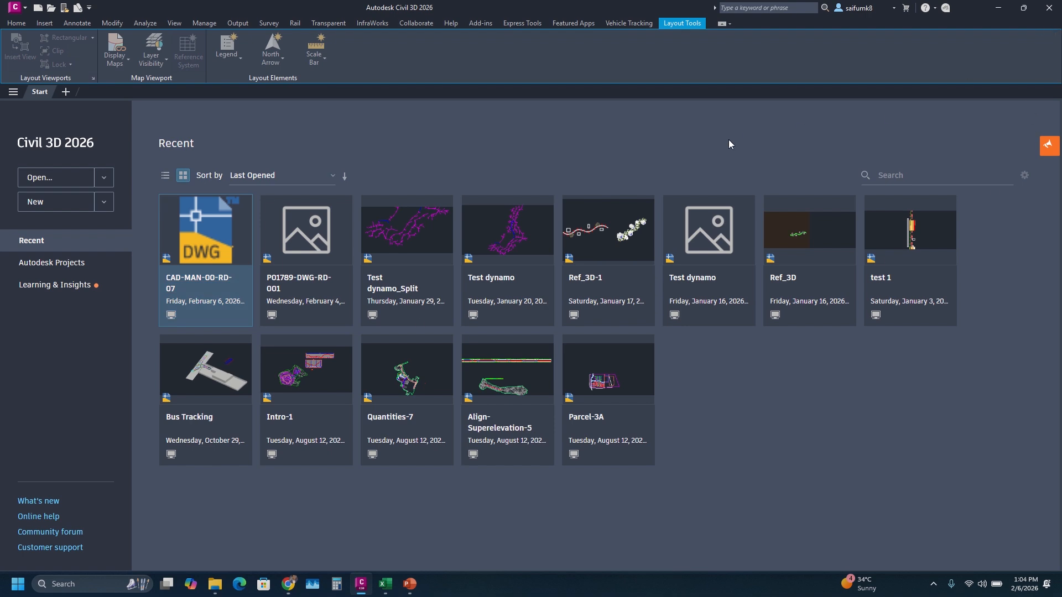
click(203, 282)
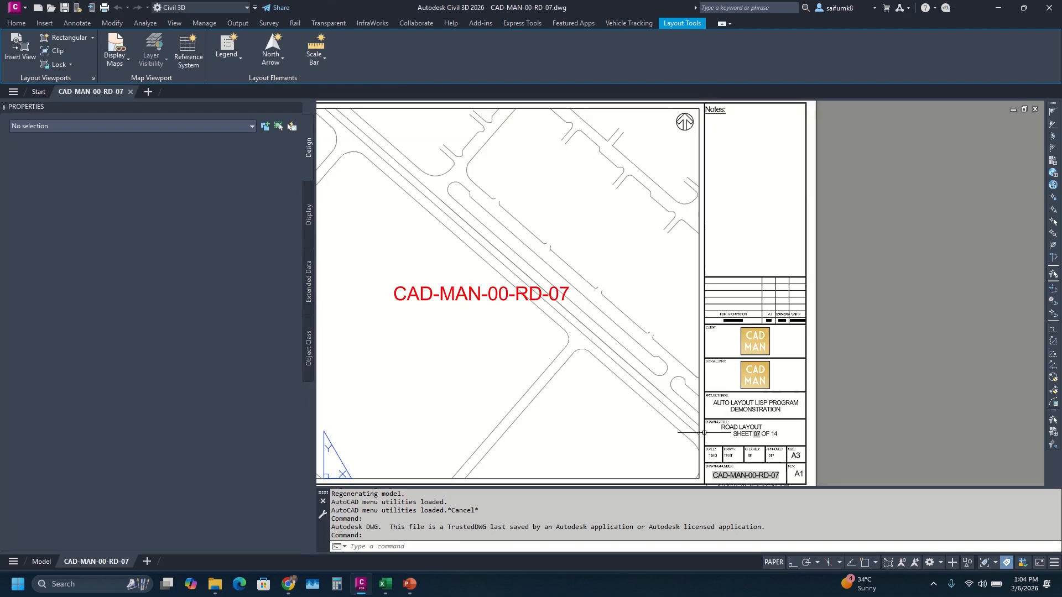
Step: Check the drawing title, scale, drawn, checked, approved and size fields and the revision description in the exported title block
scroll(719, 421, up, 8)
scroll(764, 416, down, 3)
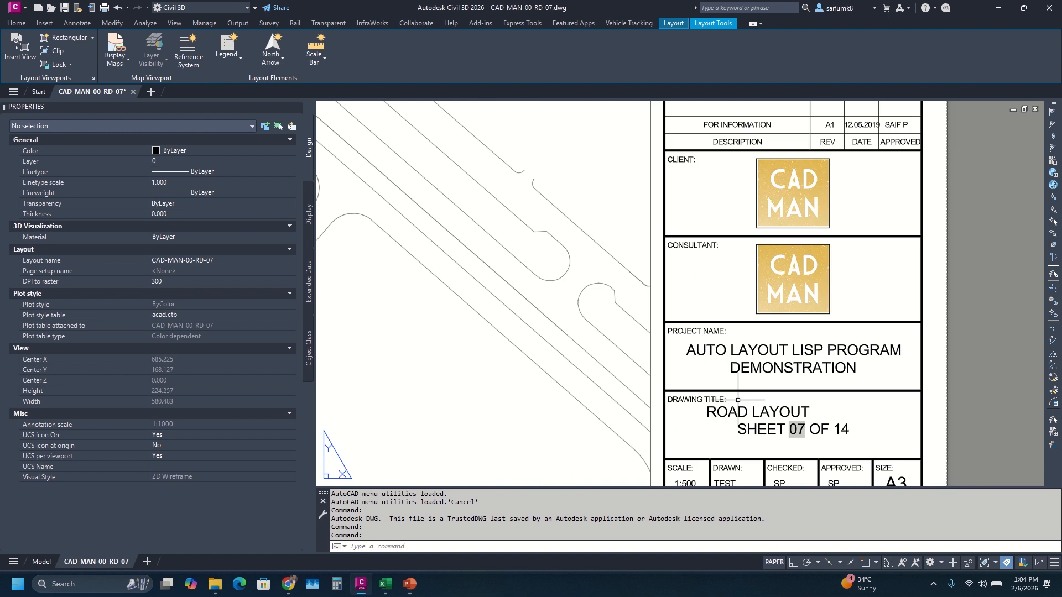
scroll(578, 277, up, 4)
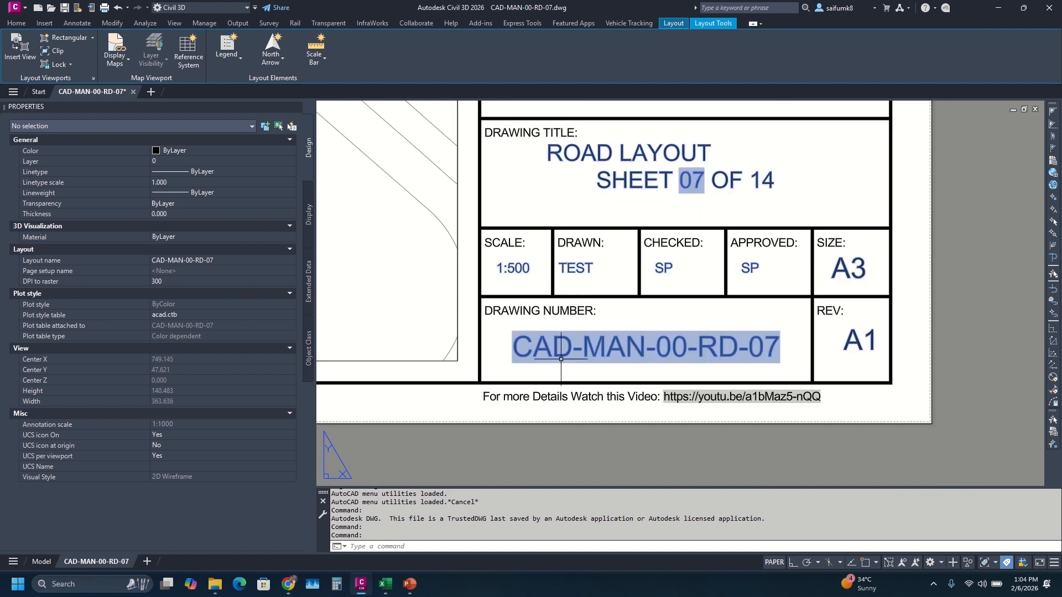
scroll(719, 271, down, 3)
scroll(580, 262, up, 4)
scroll(580, 262, up, 4)
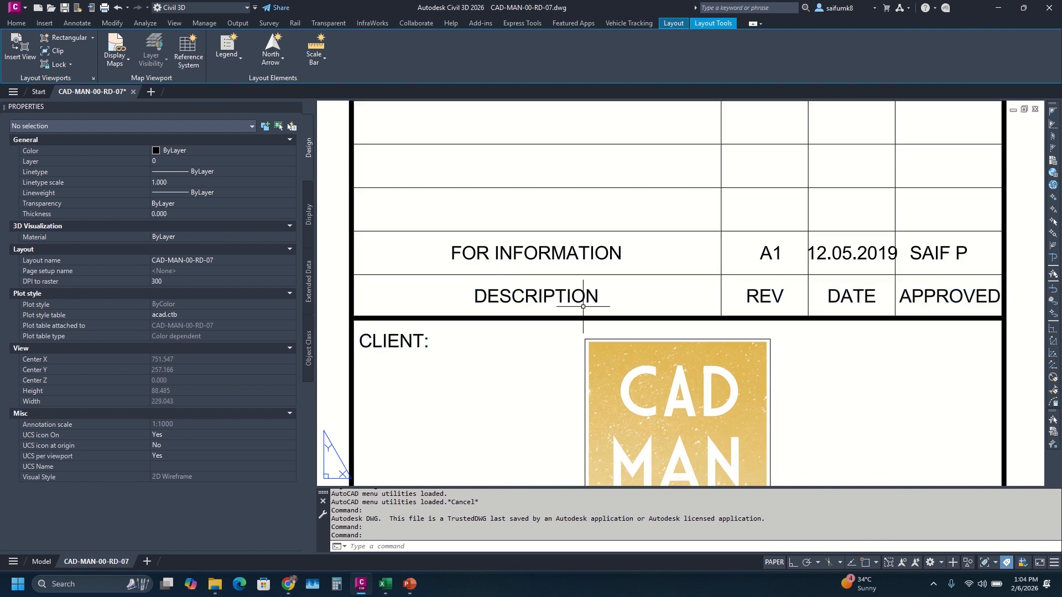
scroll(587, 297, down, 8)
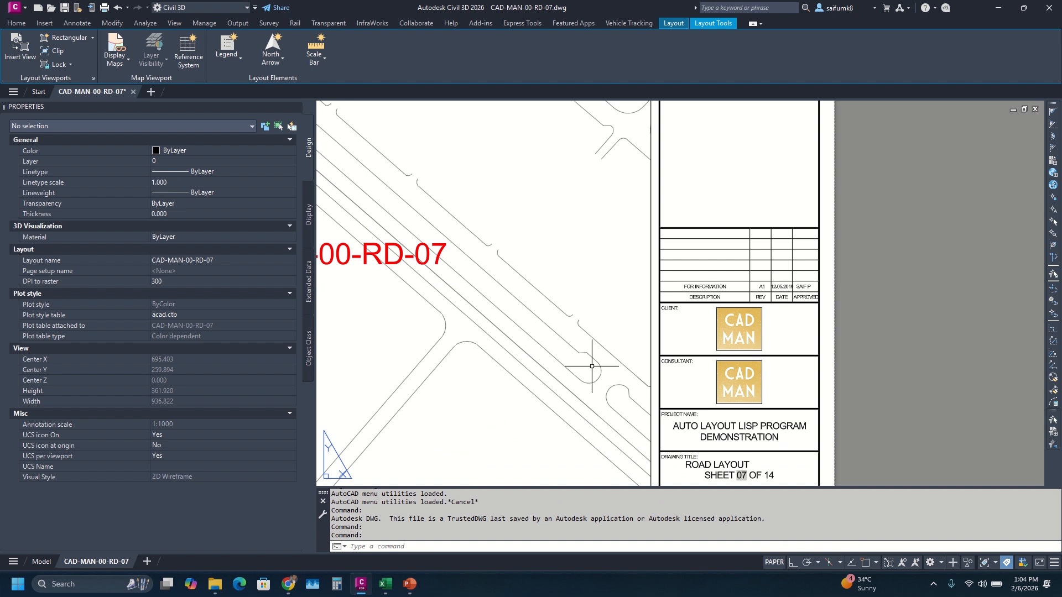
scroll(554, 371, down, 5)
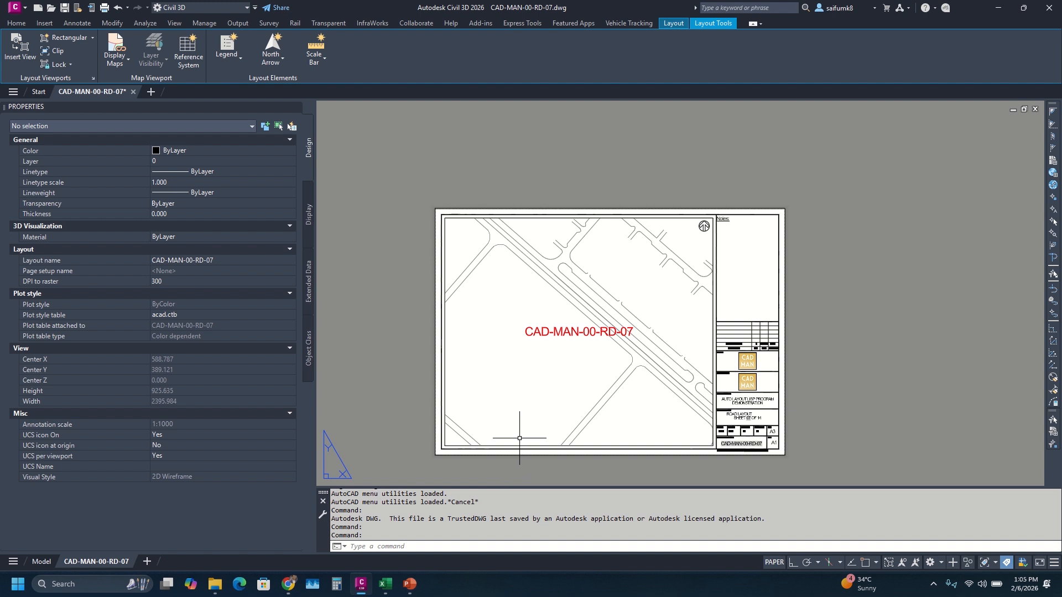
Step: Download AutoCAD Block Attribute Import_Export.xlsm from the Google Drive folder and show it in the Downloads folder
click(386, 584)
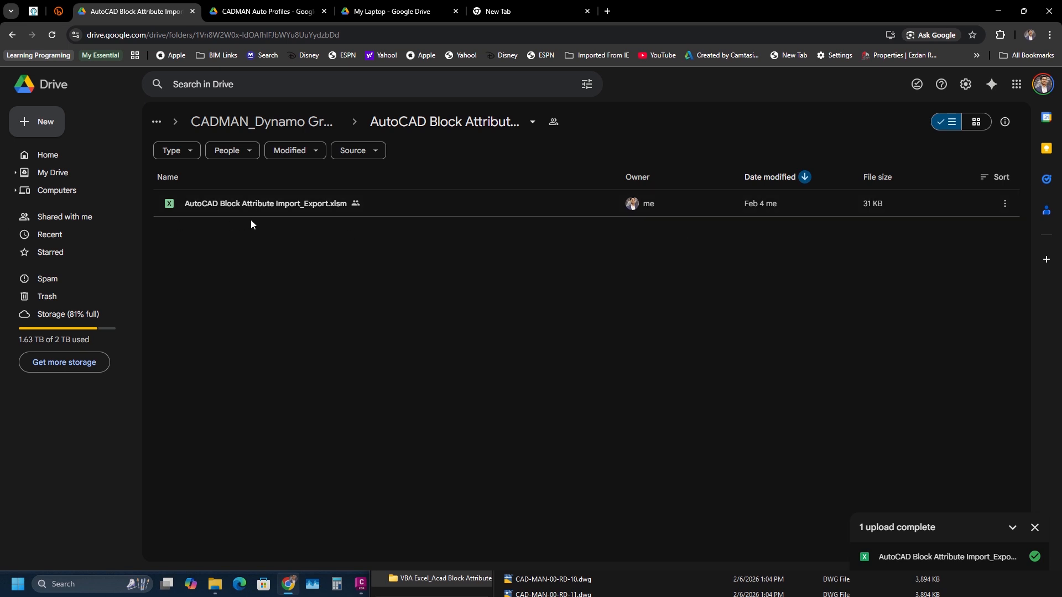
click(945, 205)
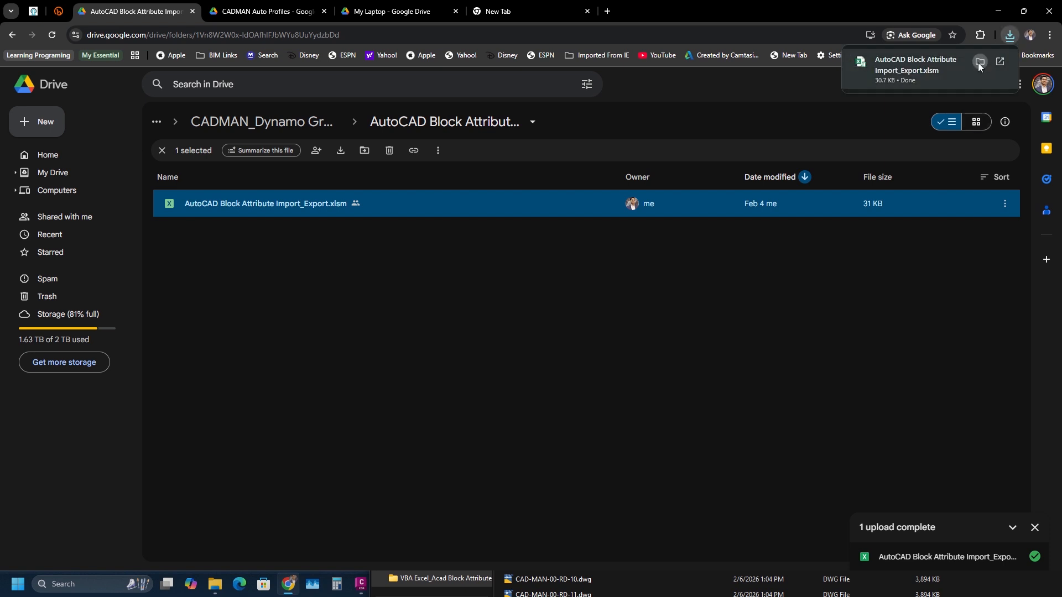
click(979, 61)
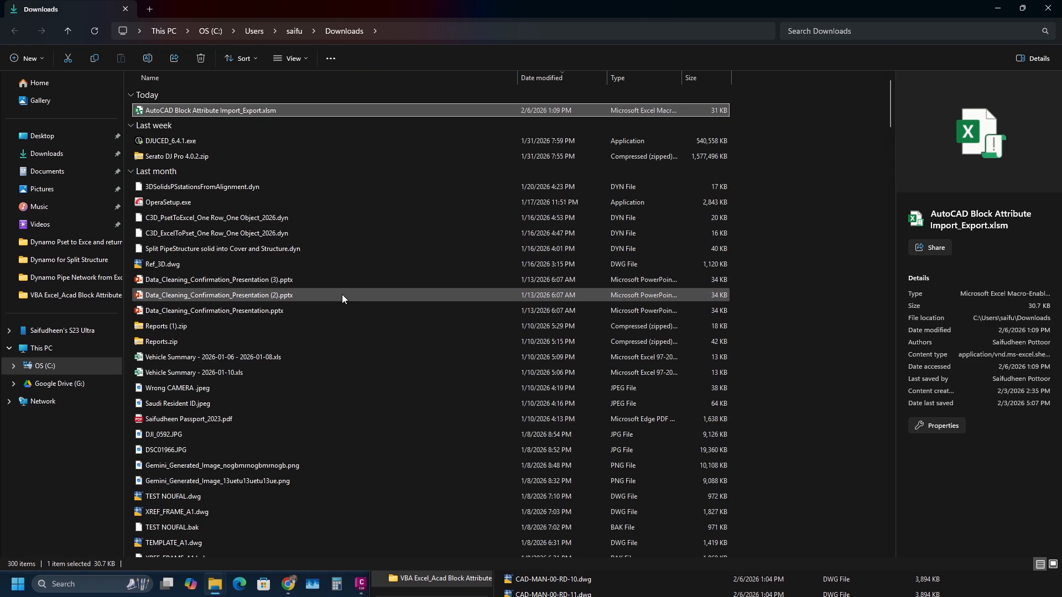
Step: Unblock the downloaded AutoCAD Block Attribute Import_Export.xlsm in its file properties and open the workbook in Excel
right_click(238, 112)
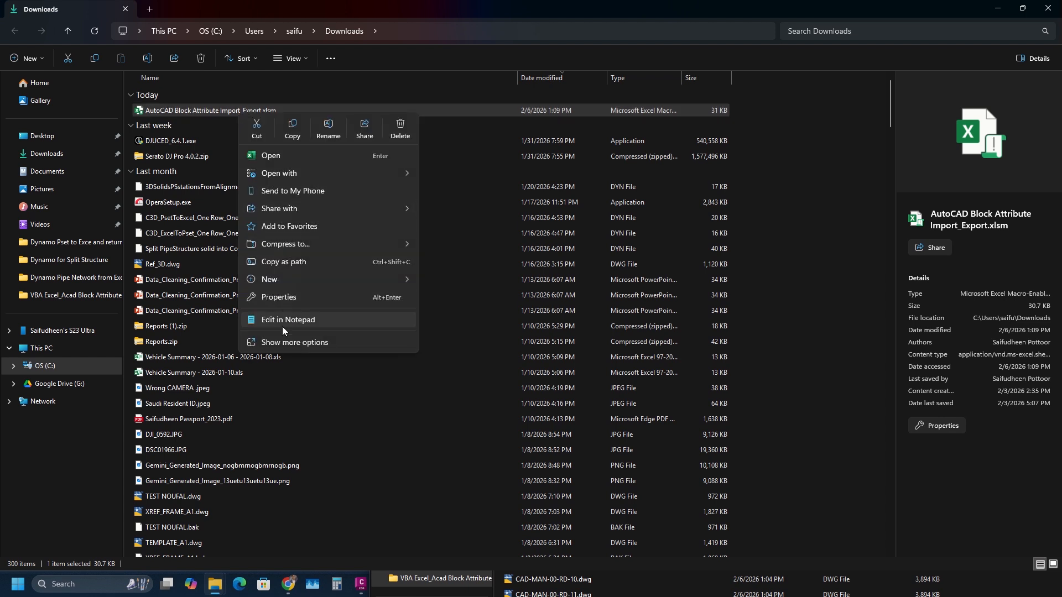
click(296, 297)
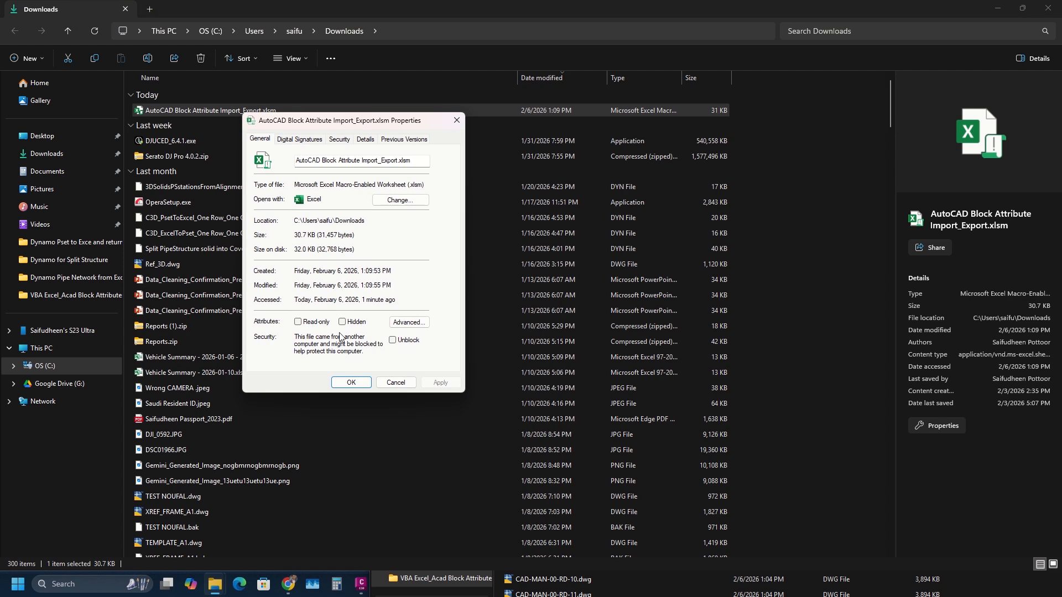
click(393, 341)
click(441, 382)
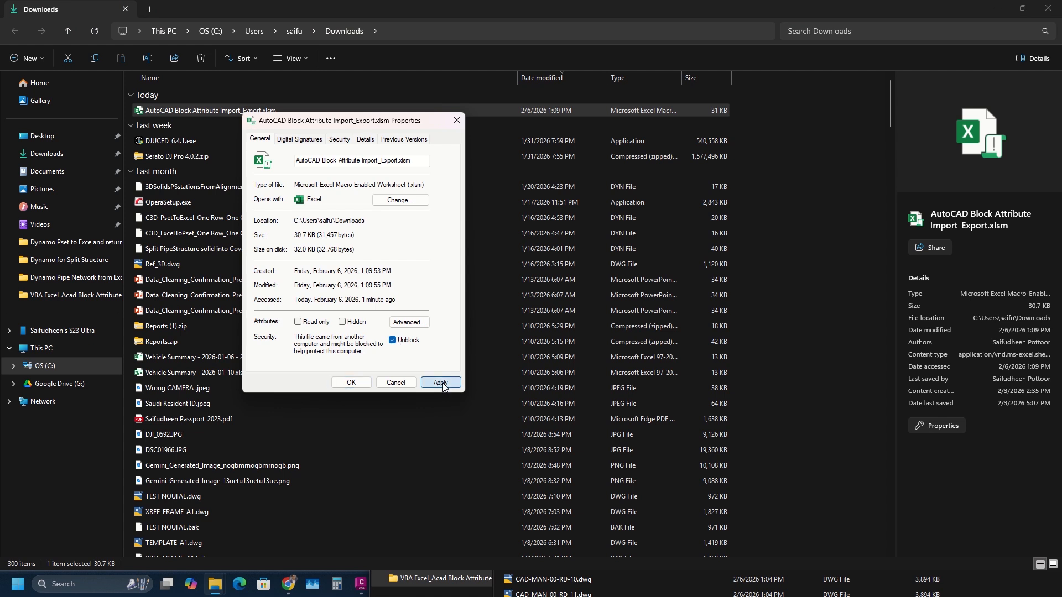
click(352, 381)
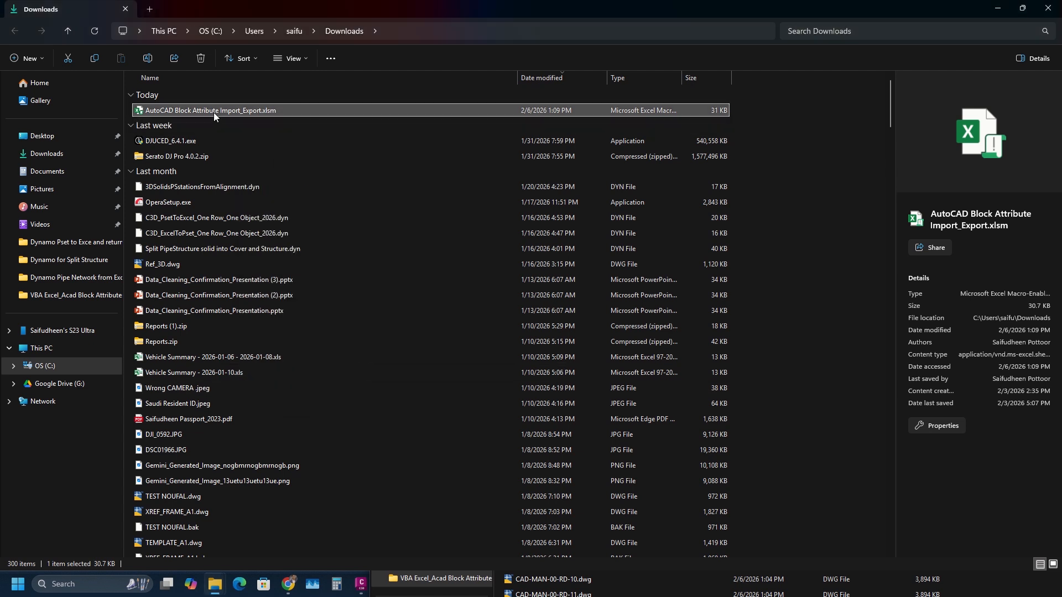
double_click(213, 112)
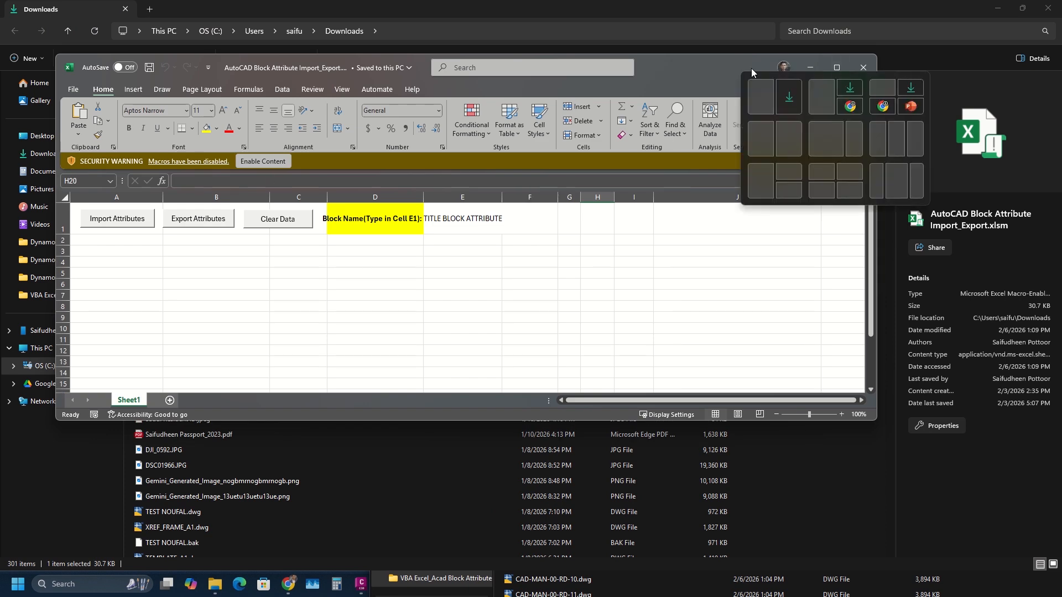
Step: Maximize the AutoCAD Block Attribute Import_Export.xlsm window and enable its macro content
click(840, 68)
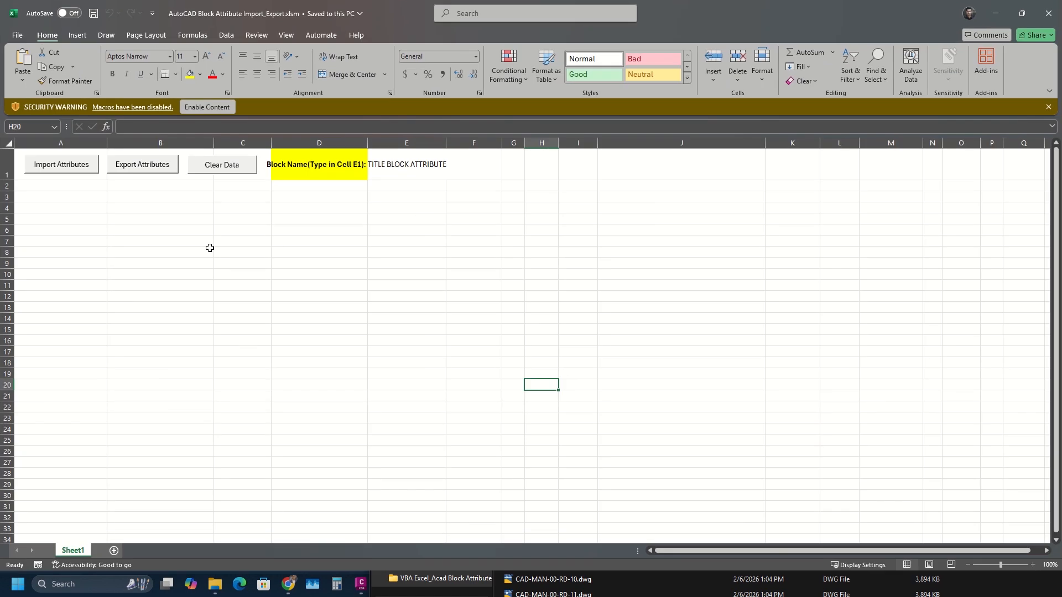
click(205, 108)
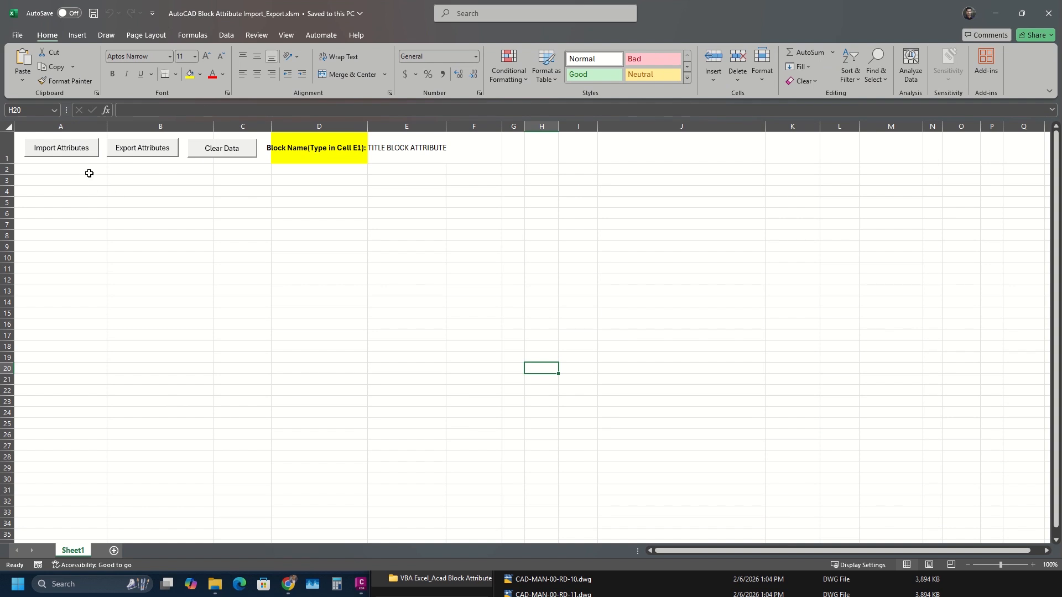
Step: Try to import the TITLE BLOCK ATTRIBUTE values from drawings CAD-MAN-00-RD-01 to CAD-MAN-00-RD-13 in the VBA Excel_Acad Block Attributes Export_Import folder
click(77, 153)
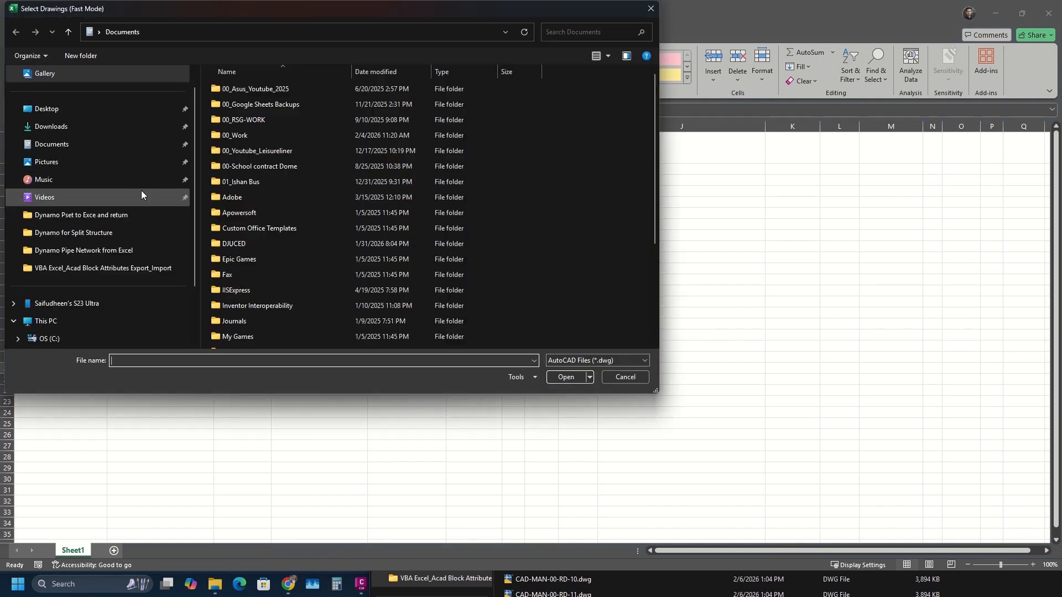
drag(284, 319, 242, 106)
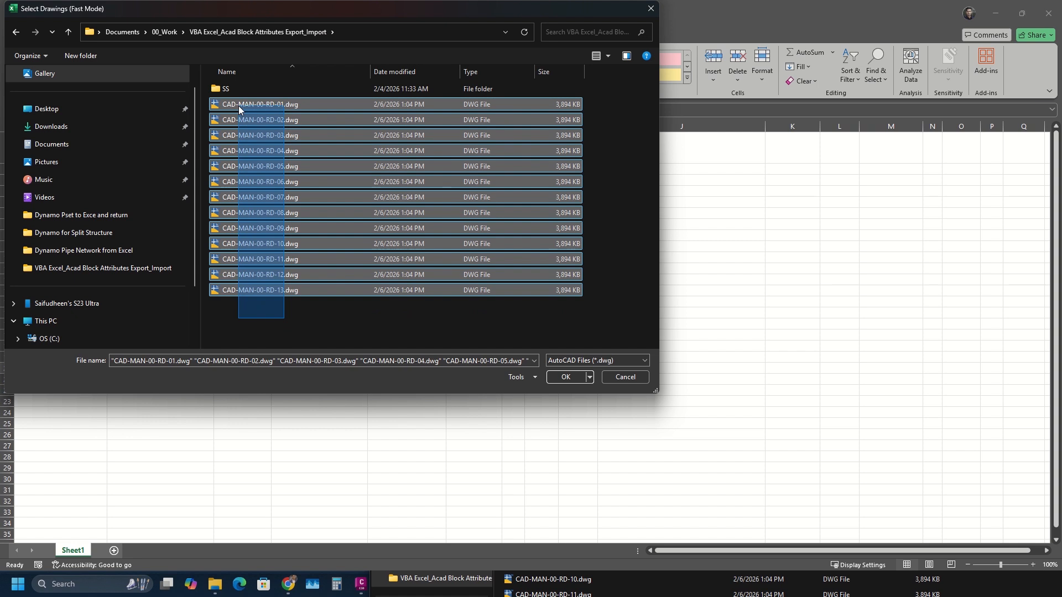
click(561, 378)
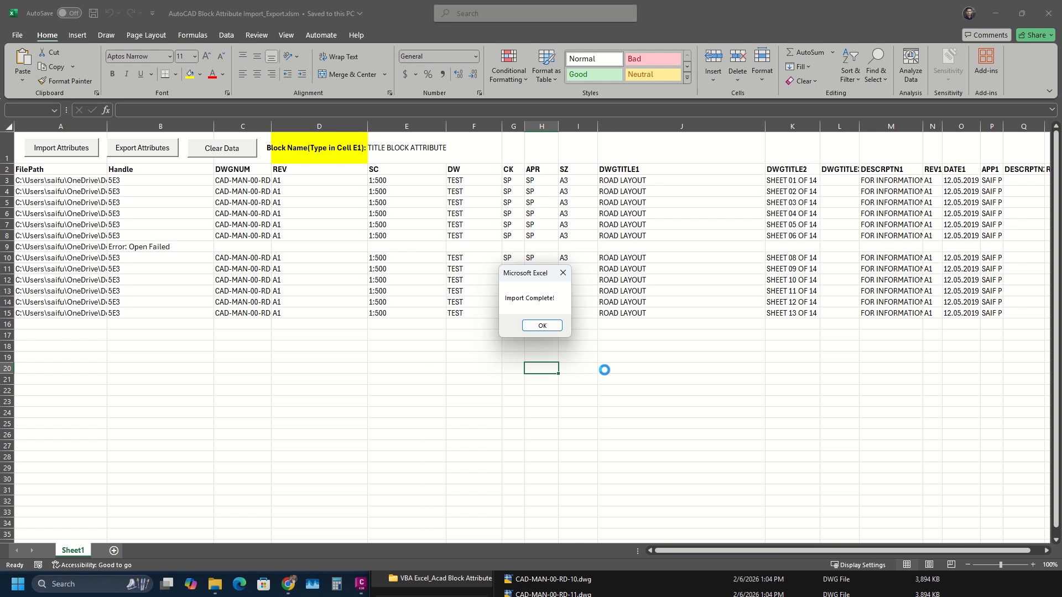
click(548, 329)
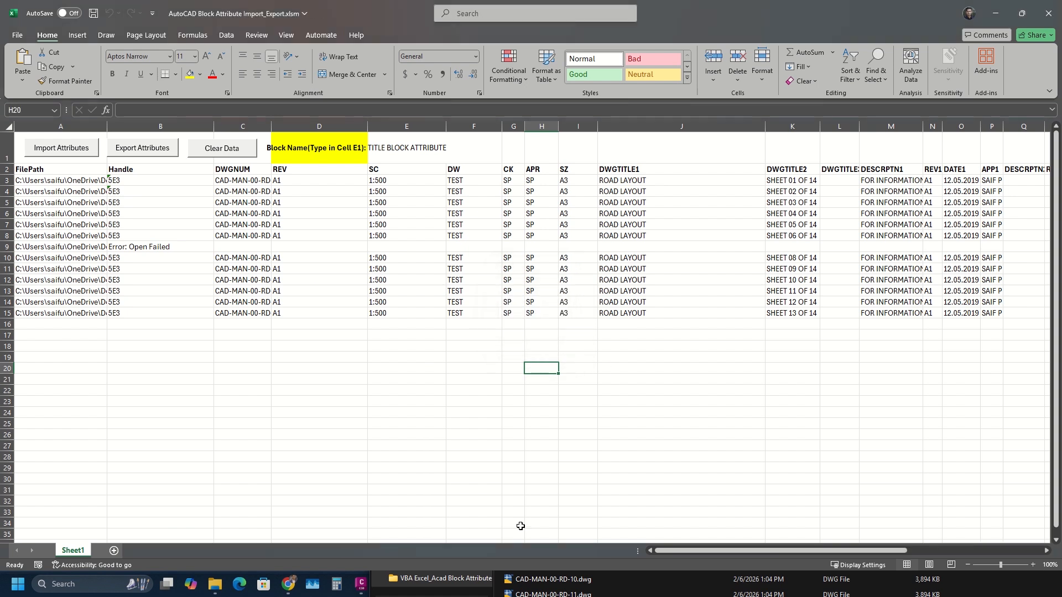
Step: Switch to Civil 3D, close drawing CAD-MAN-00-RD-07 without saving its changes, and return to the Excel workbook
click(360, 584)
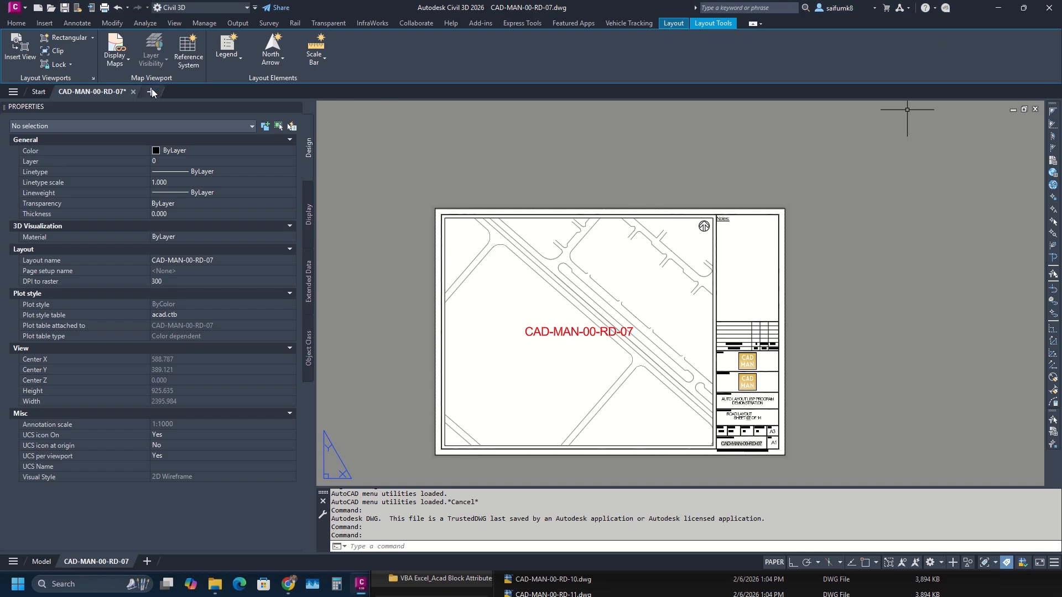
click(132, 92)
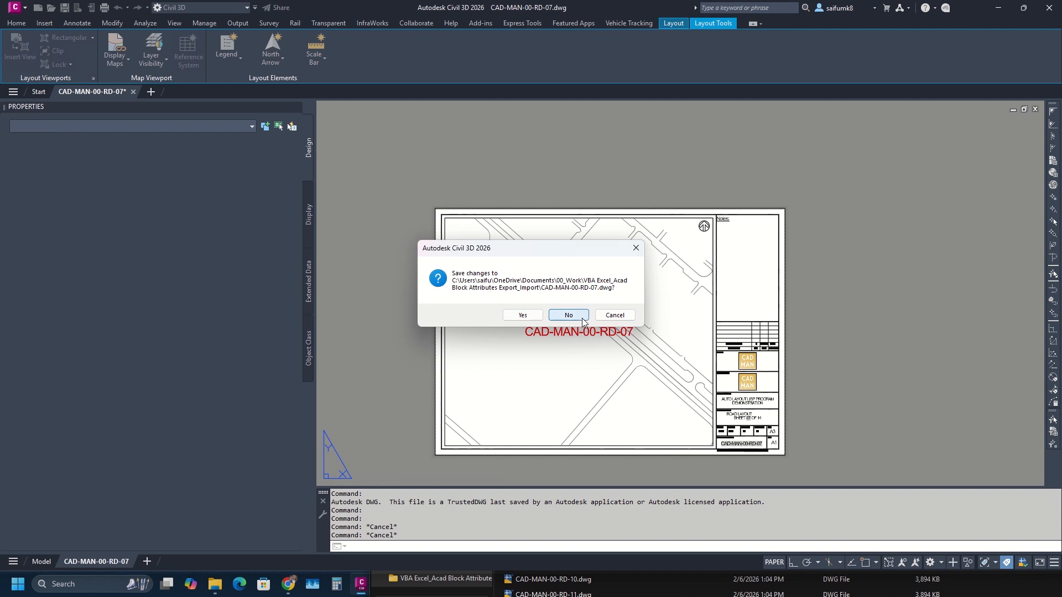
click(554, 313)
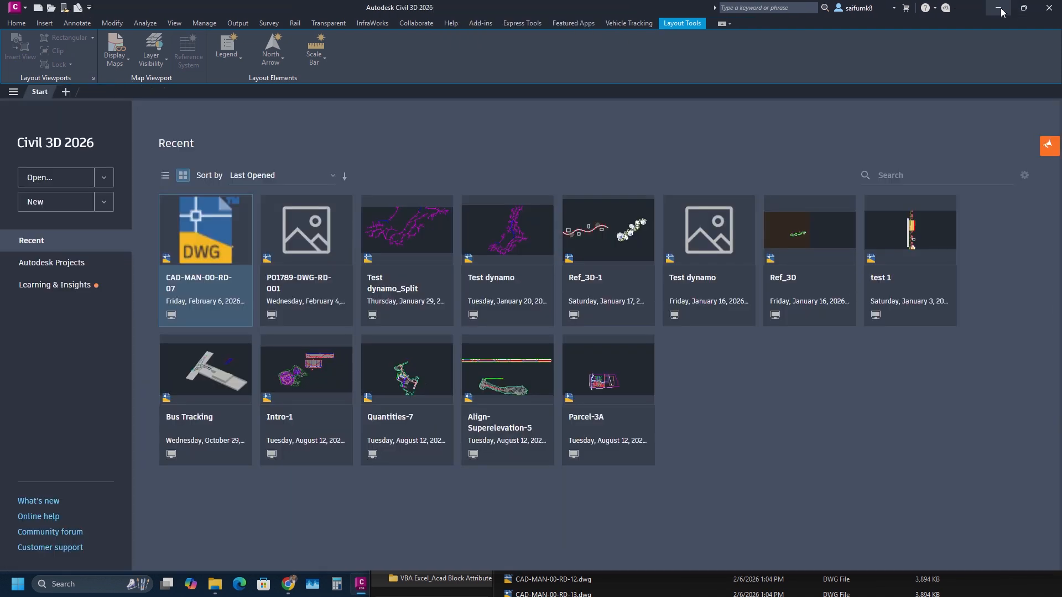
key(alt+Tab)
Step: Clear the imported data from the sheet and import the title block attributes again from drawings CAD-MAN-00-RD-01 to CAD-MAN-00-RD-13
click(224, 149)
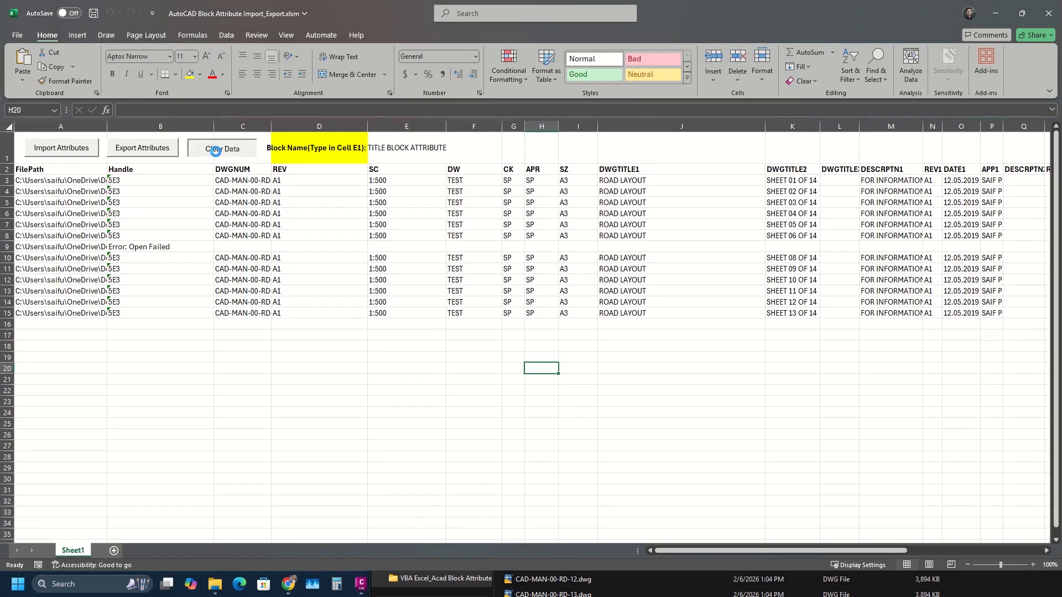
click(557, 330)
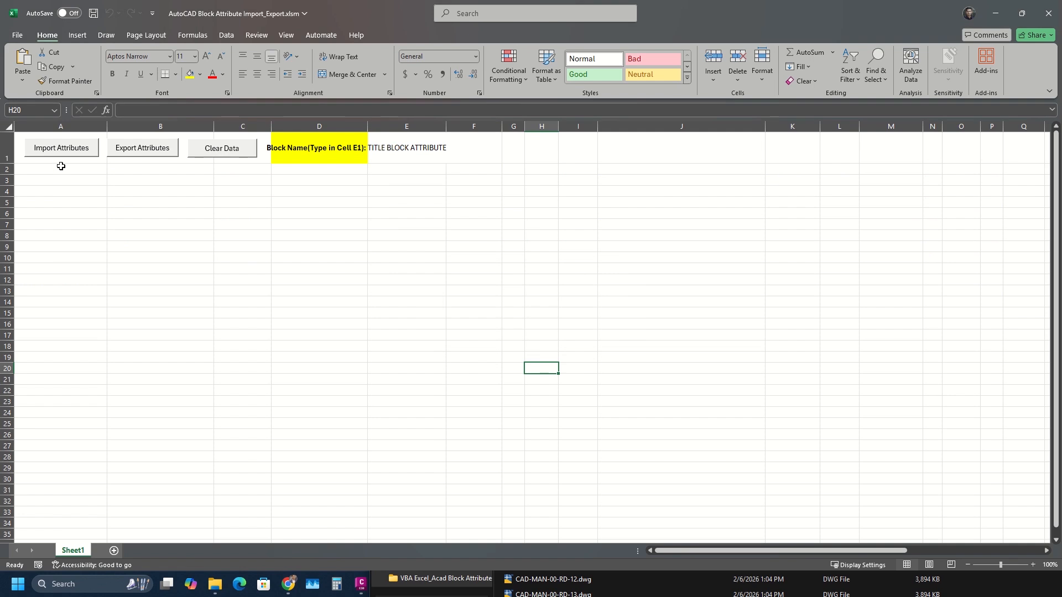
click(73, 154)
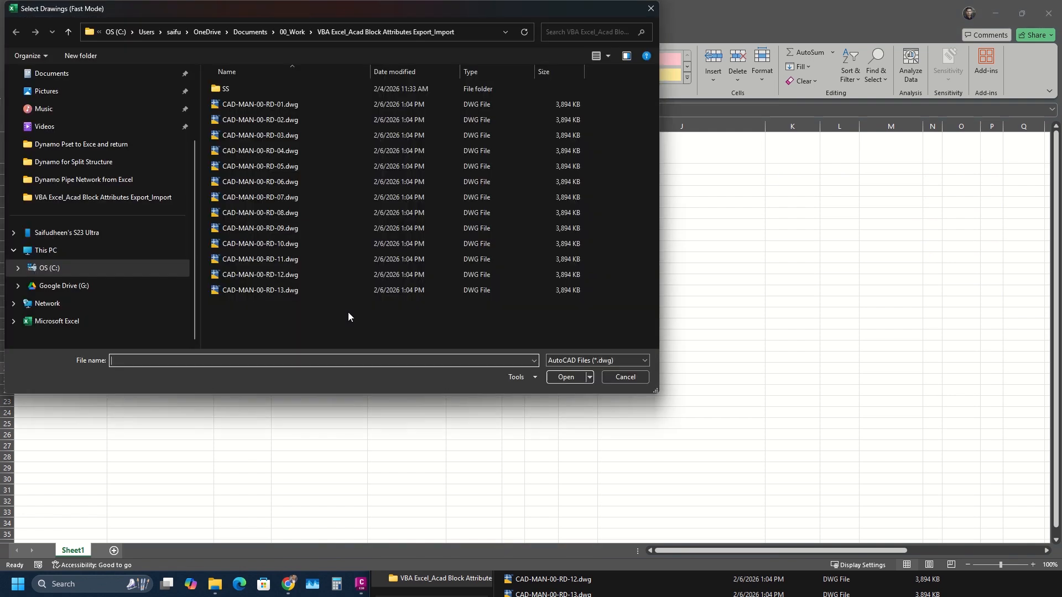
drag(312, 319, 248, 116)
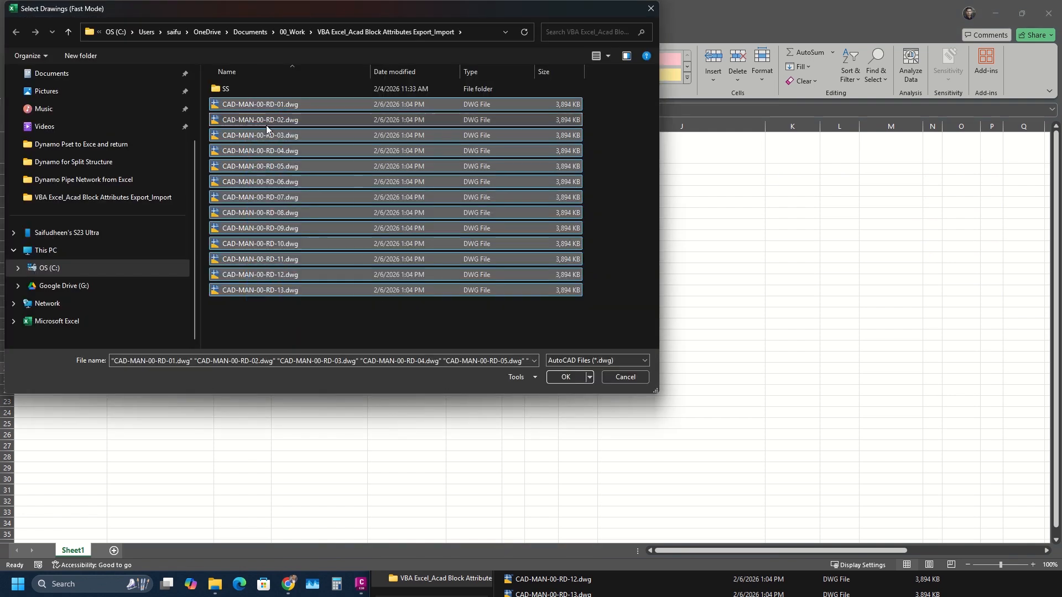
click(565, 377)
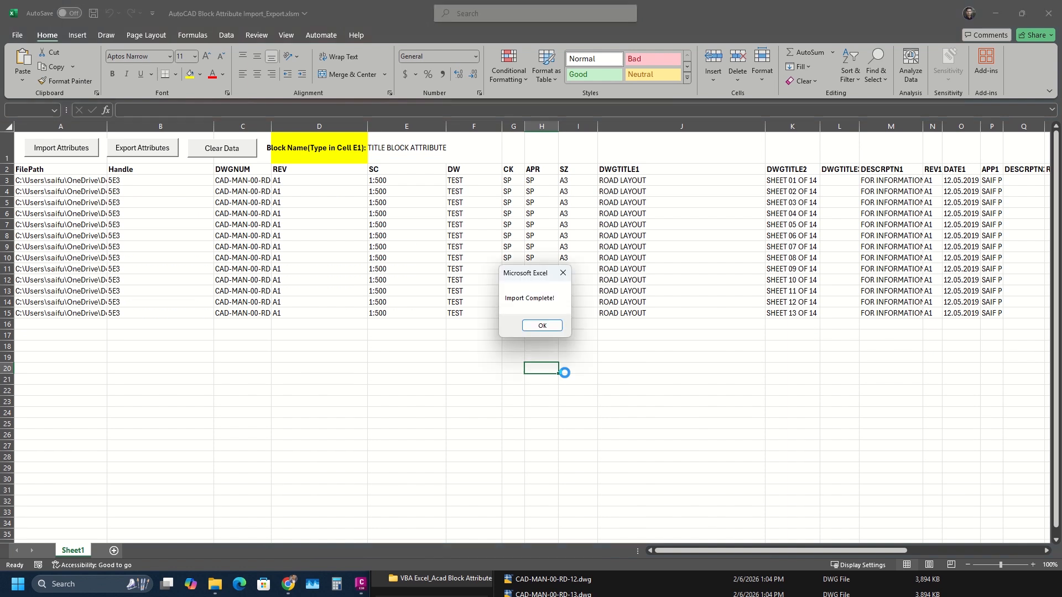
click(543, 325)
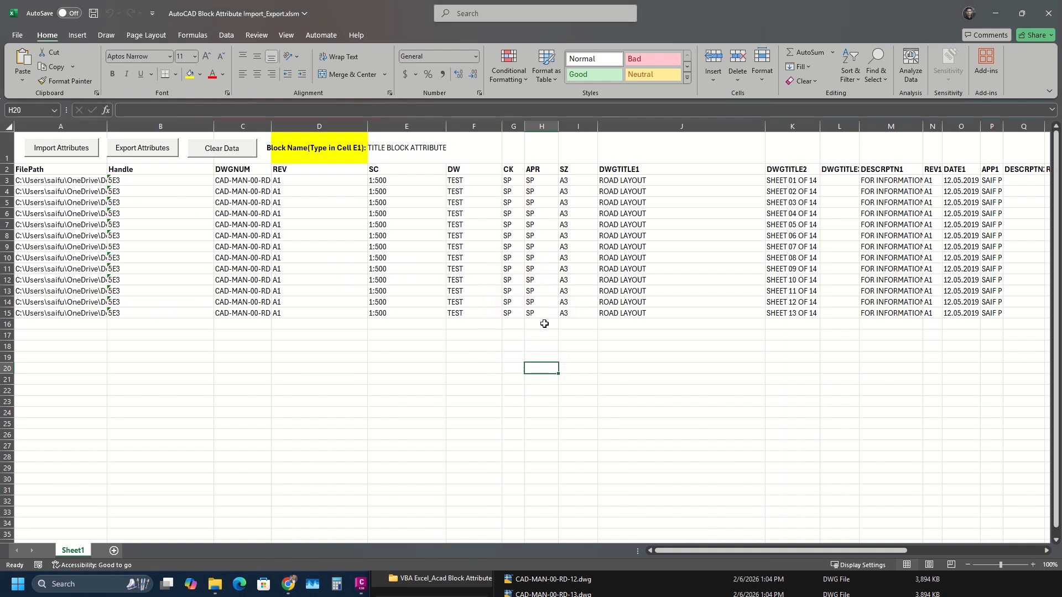